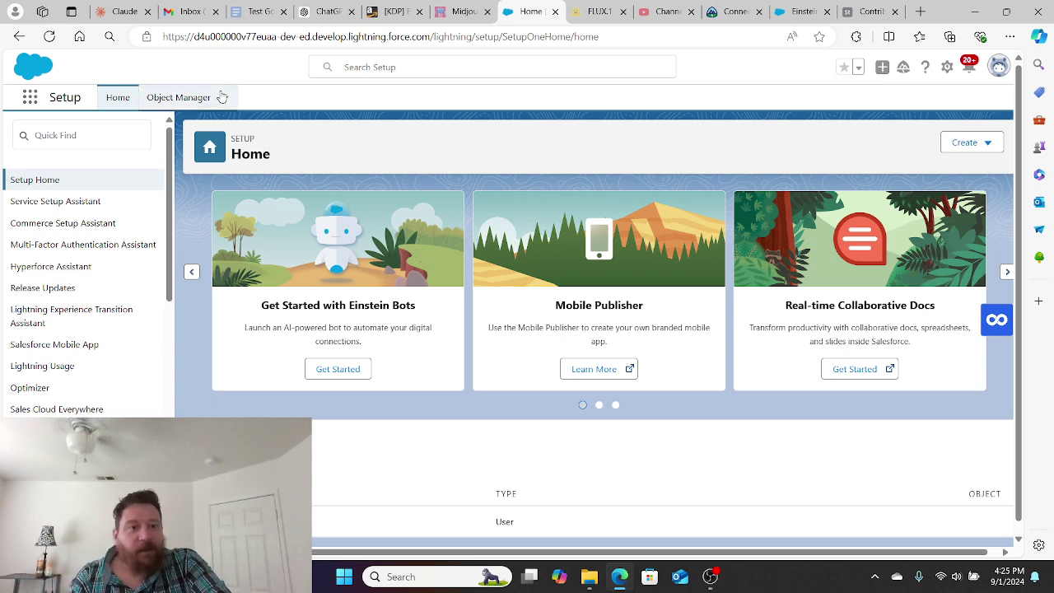
Find the Einstein Copilots page in Setup by searching for "copilo" and open the Einstein Copilot's details.
click(70, 134)
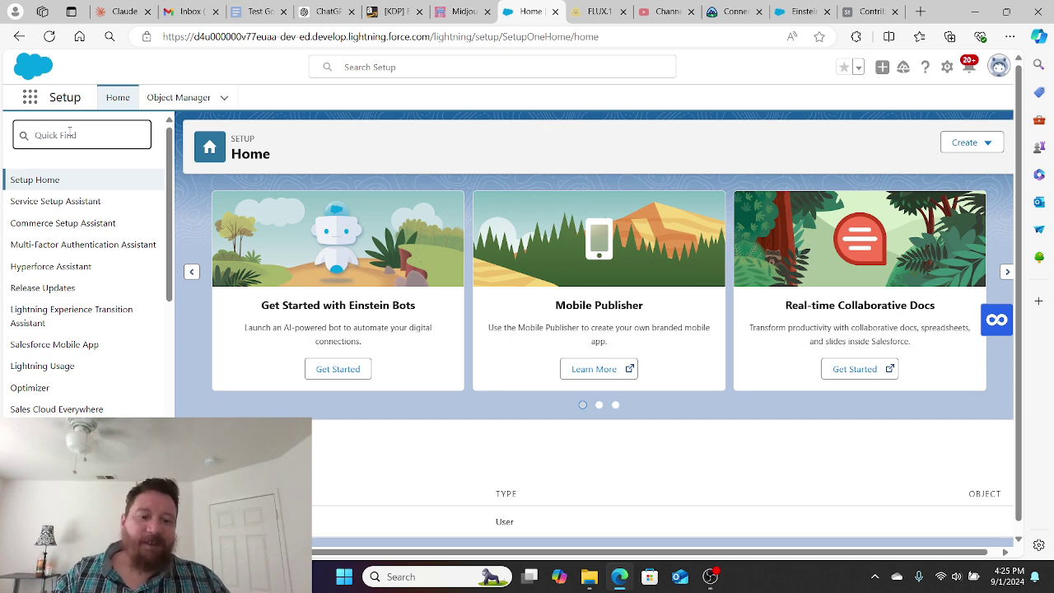
text(copilo)
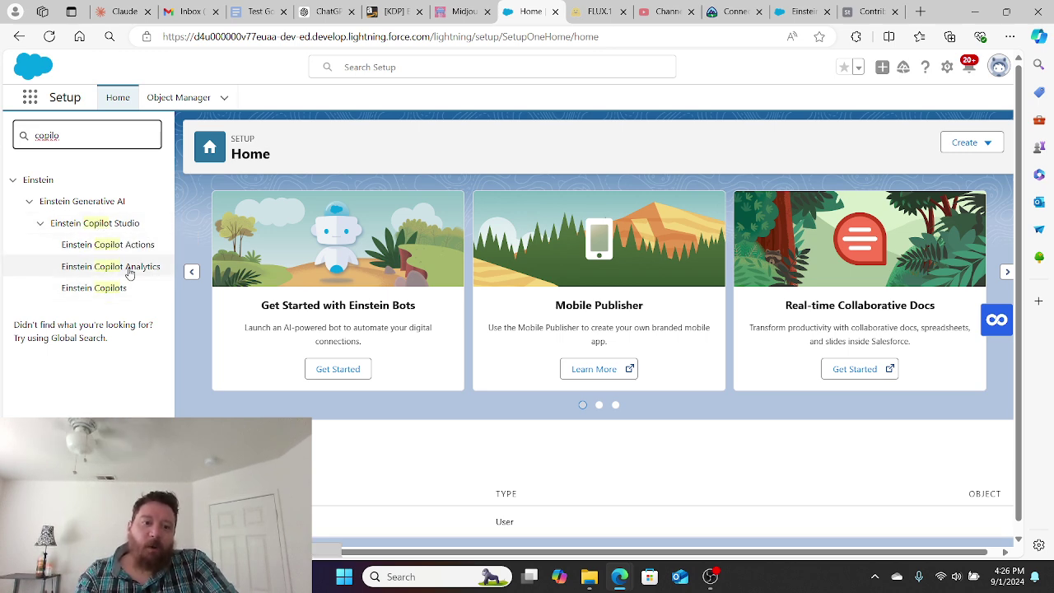
click(116, 294)
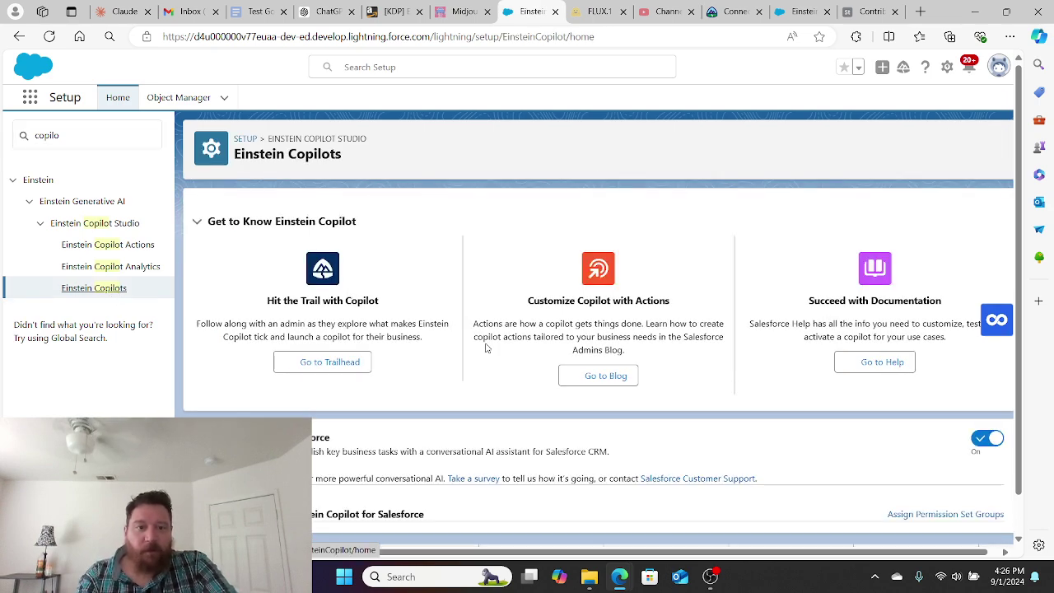
scroll(485, 346, down, 1)
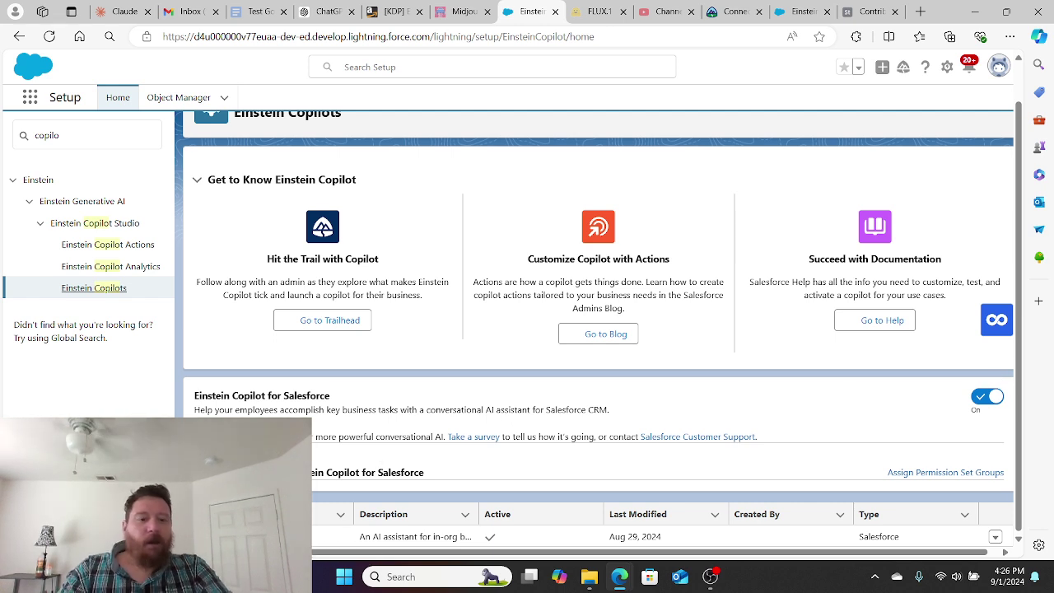
click(247, 537)
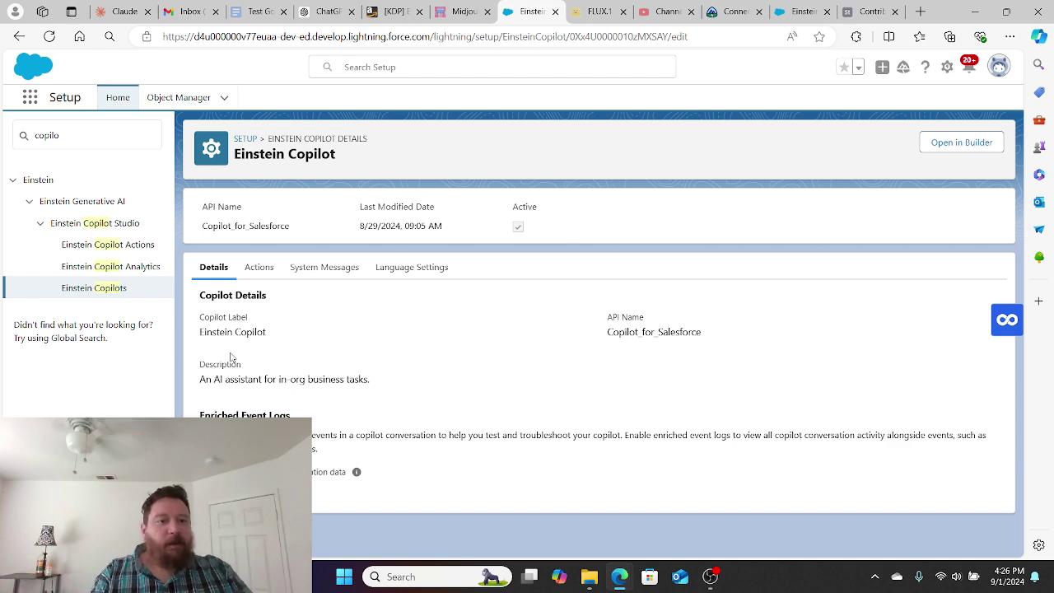
Start a new copilot action that references the Initiate Return flow and proceed to its configuration.
click(97, 249)
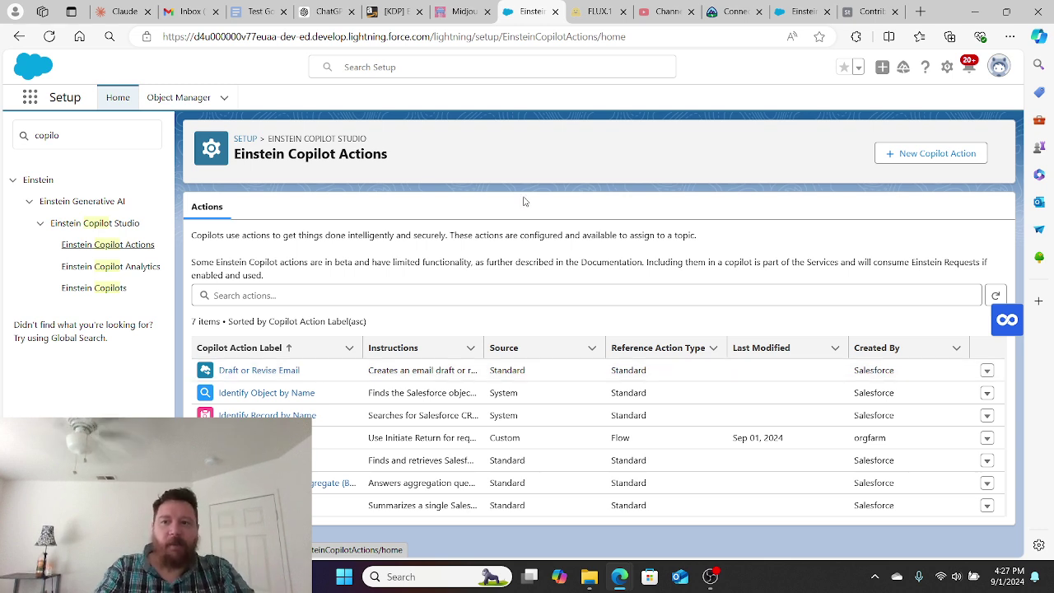
click(909, 153)
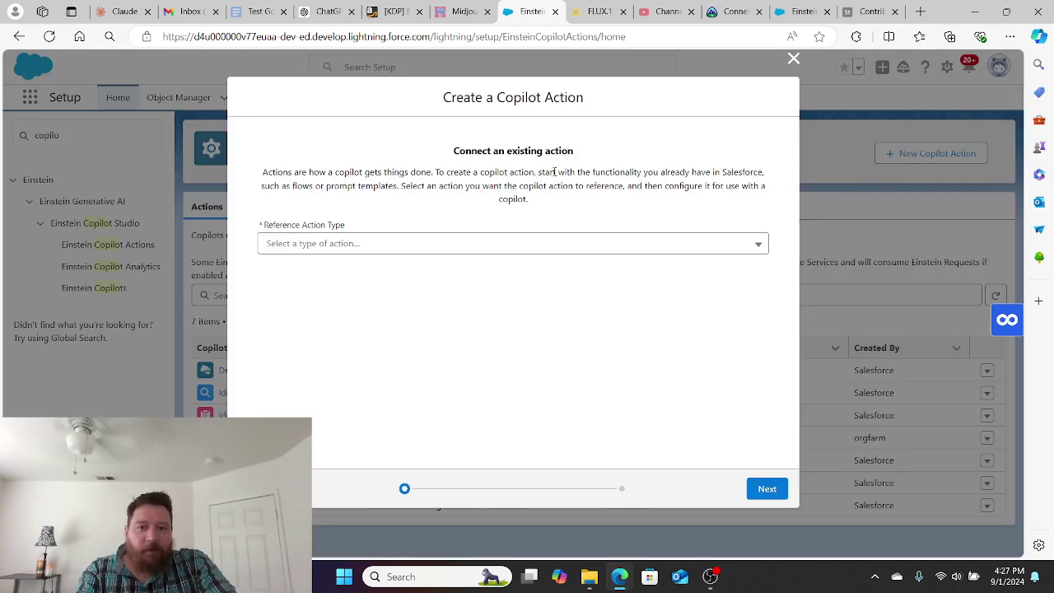
click(362, 250)
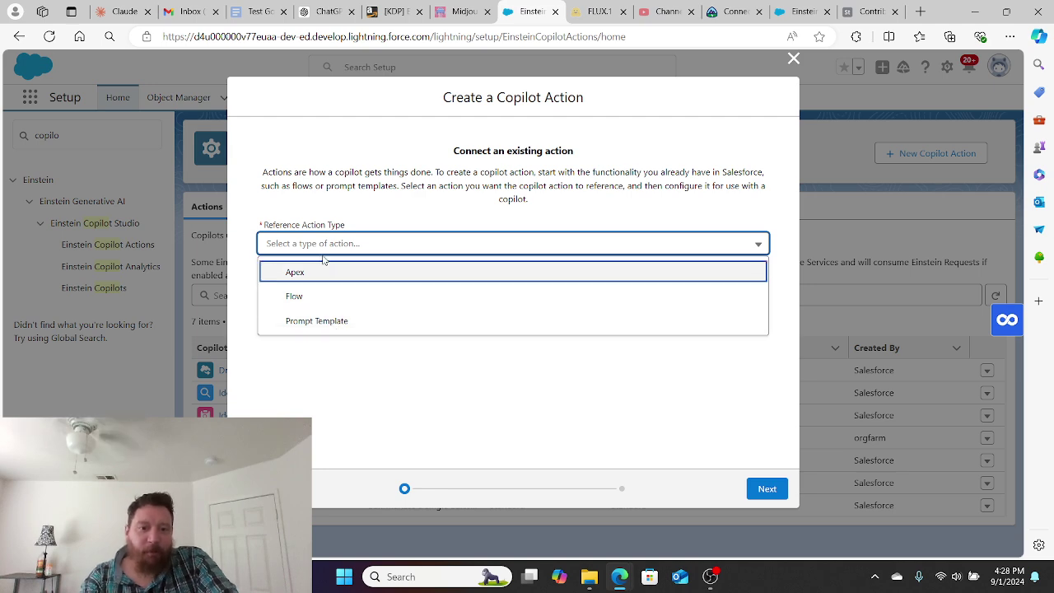
click(322, 298)
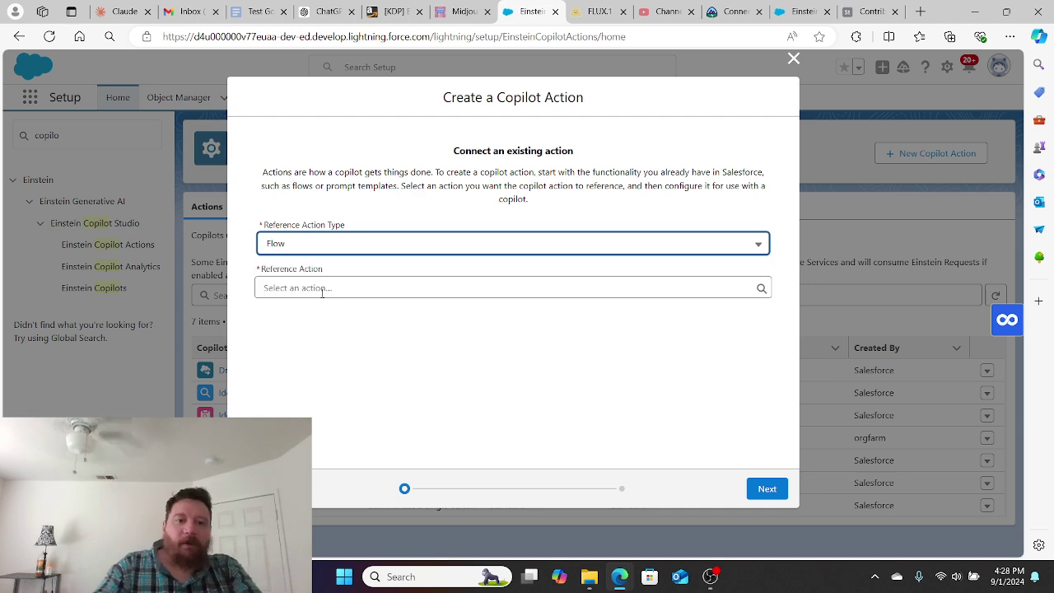
click(354, 288)
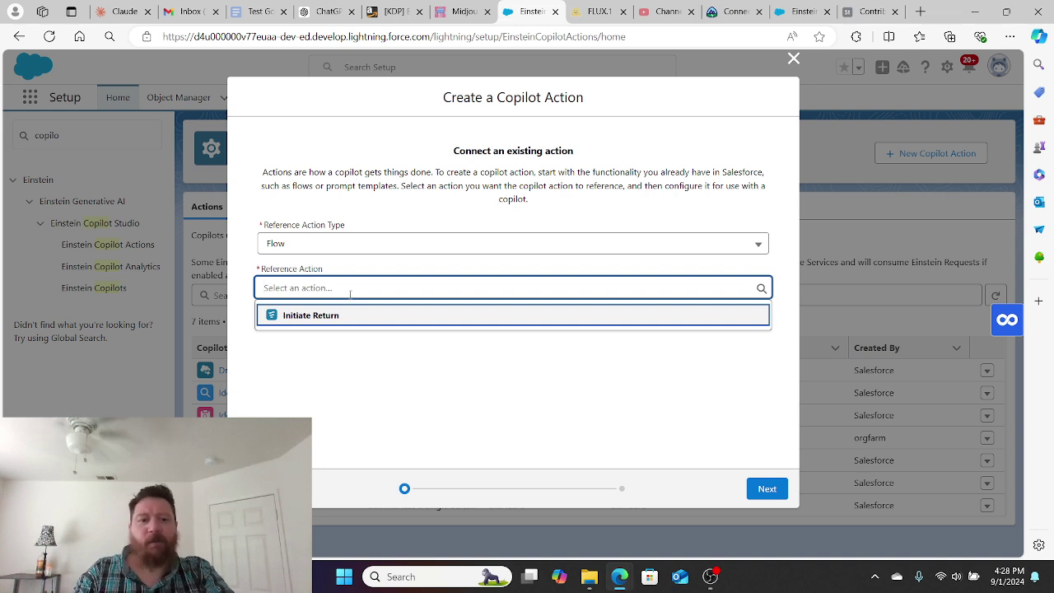
click(307, 317)
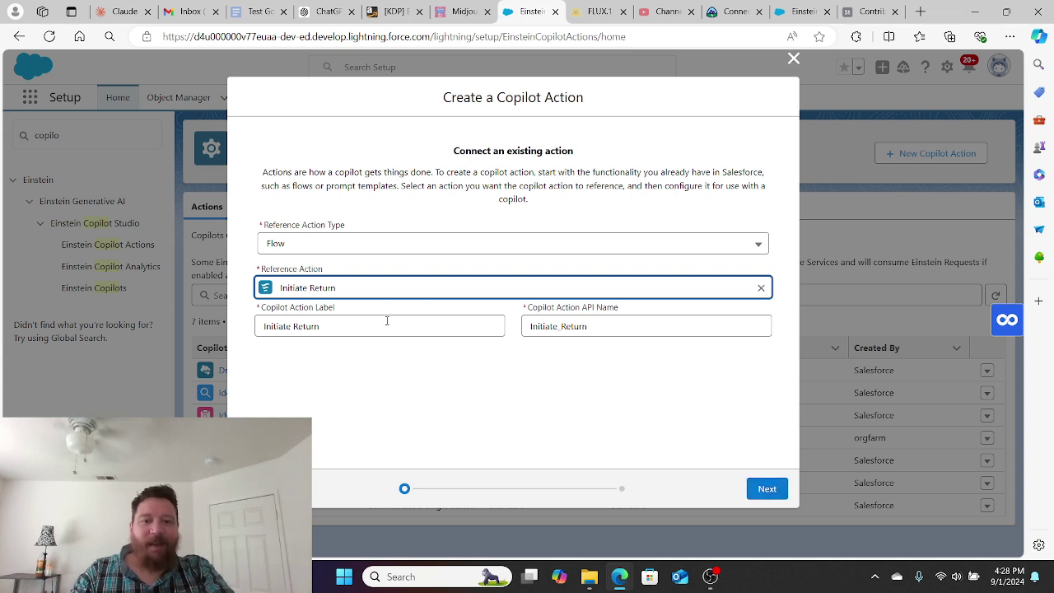
click(768, 492)
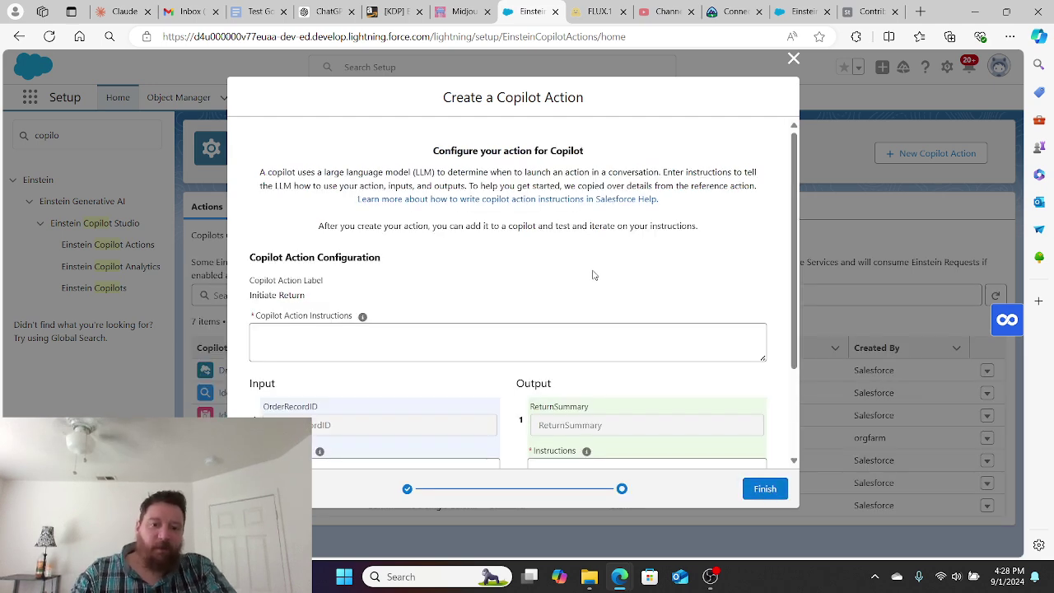
Examine the action instructions and the OrderRecordID input and ReturnSummary output settings, including the help texts for their instructions.
scroll(591, 274, down, 2)
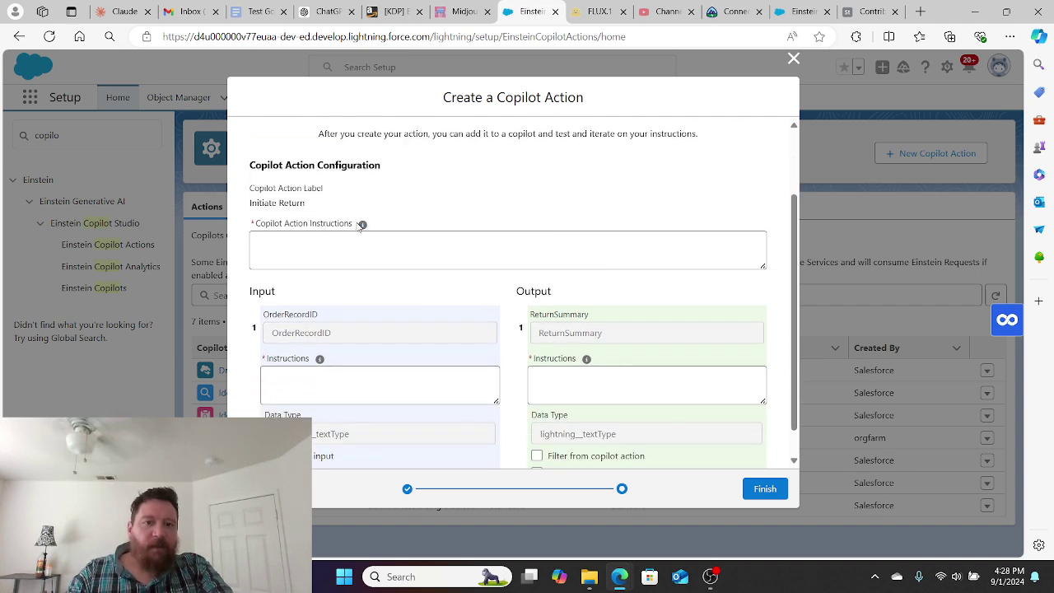
mouse_move(361, 225)
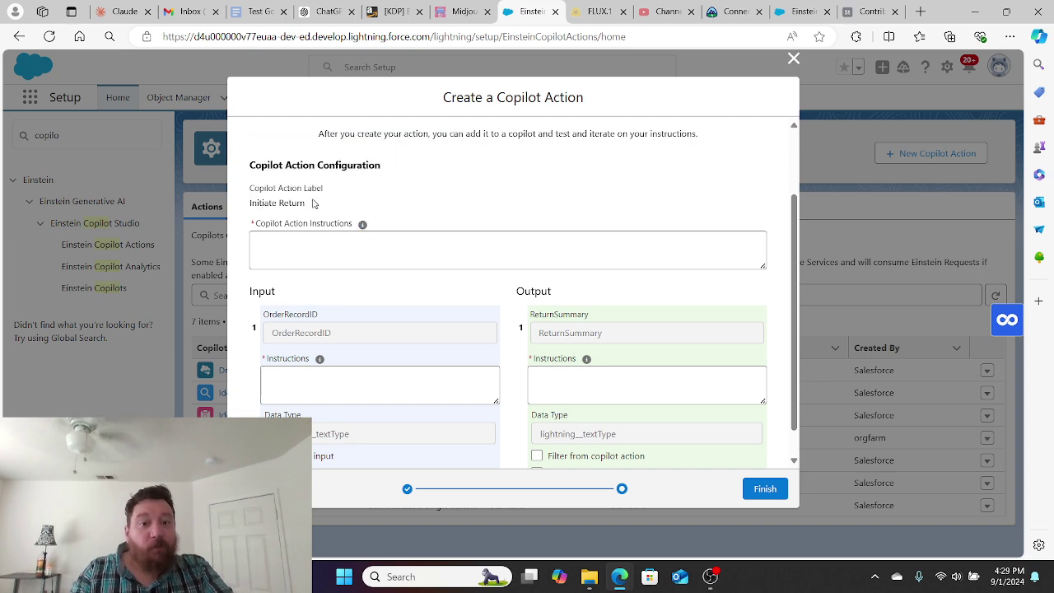
drag(252, 224, 354, 234)
click(295, 291)
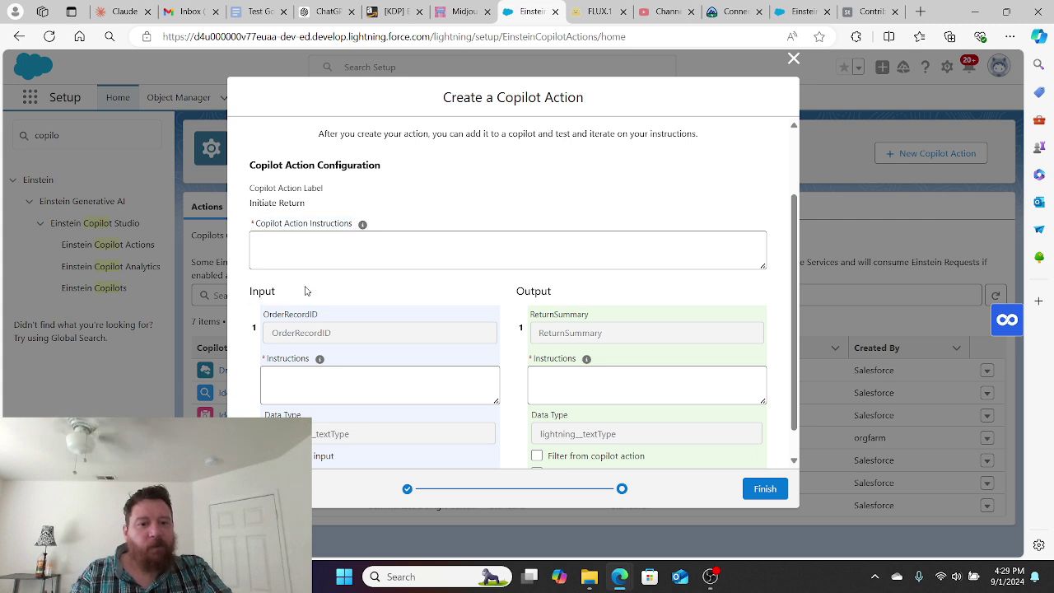
right_click(308, 290)
click(613, 215)
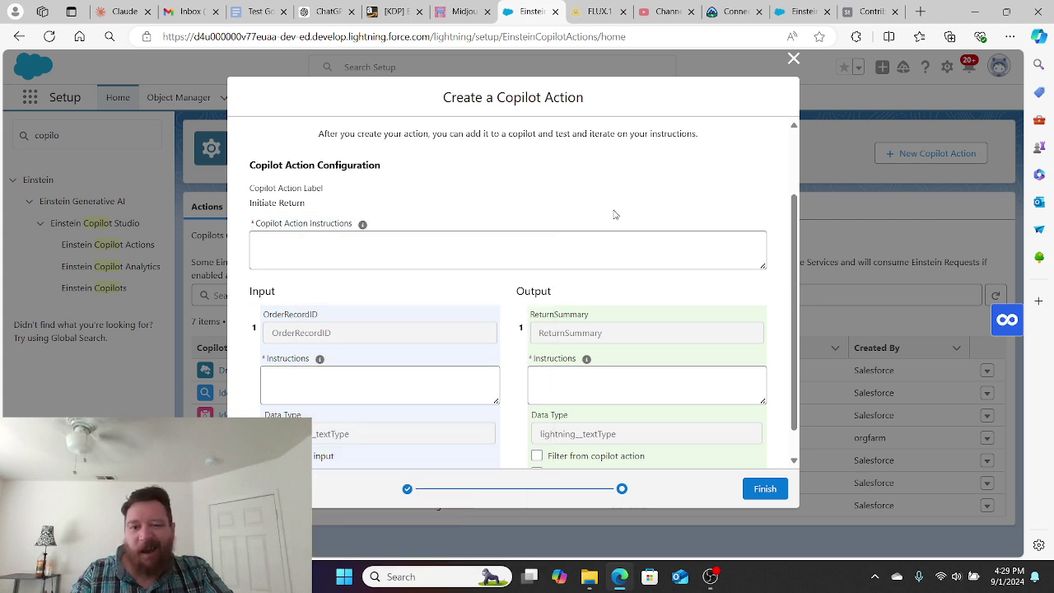
click(419, 387)
click(565, 391)
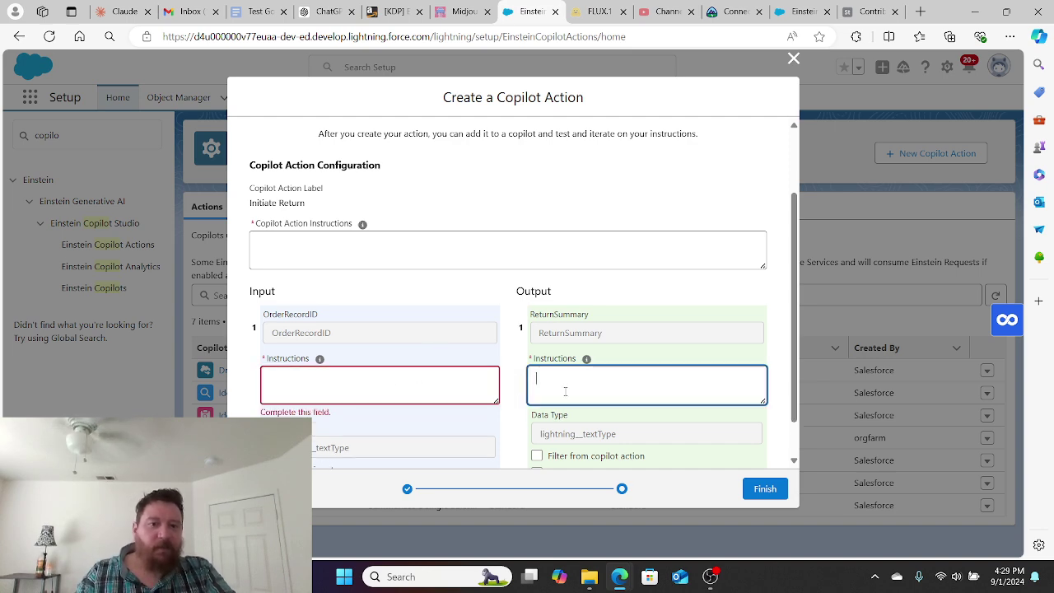
click(375, 229)
click(392, 265)
scroll(392, 266, down, 1)
scroll(393, 269, up, 3)
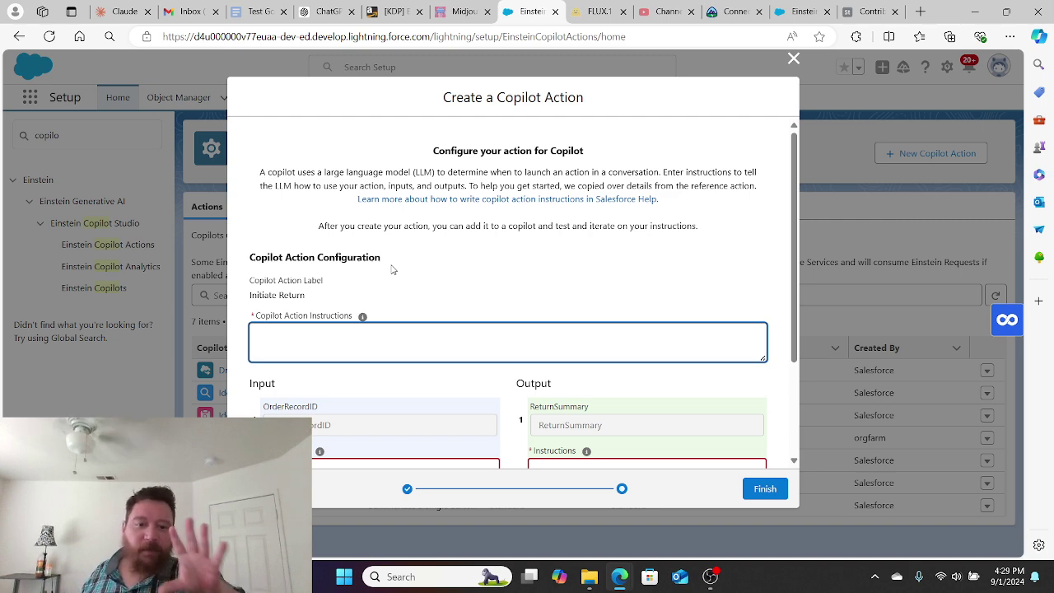
scroll(493, 259, down, 1)
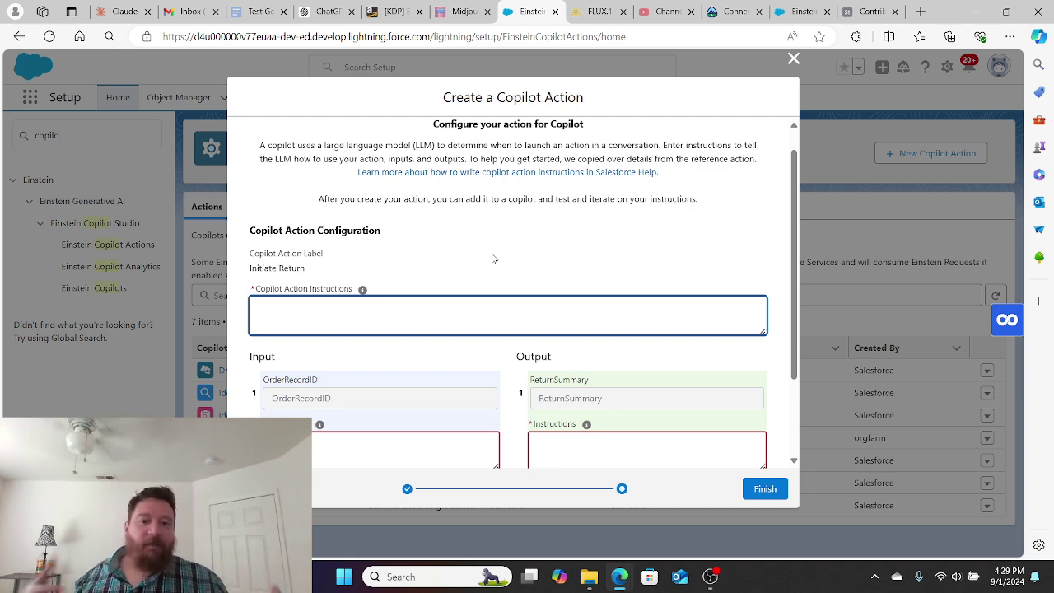
scroll(493, 258, down, 2)
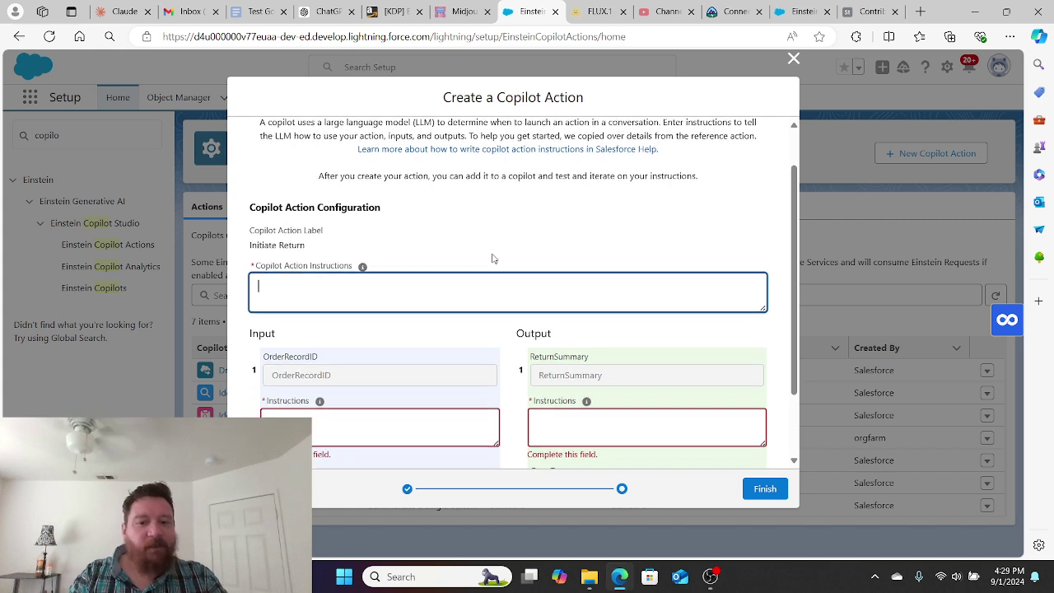
scroll(492, 258, down, 2)
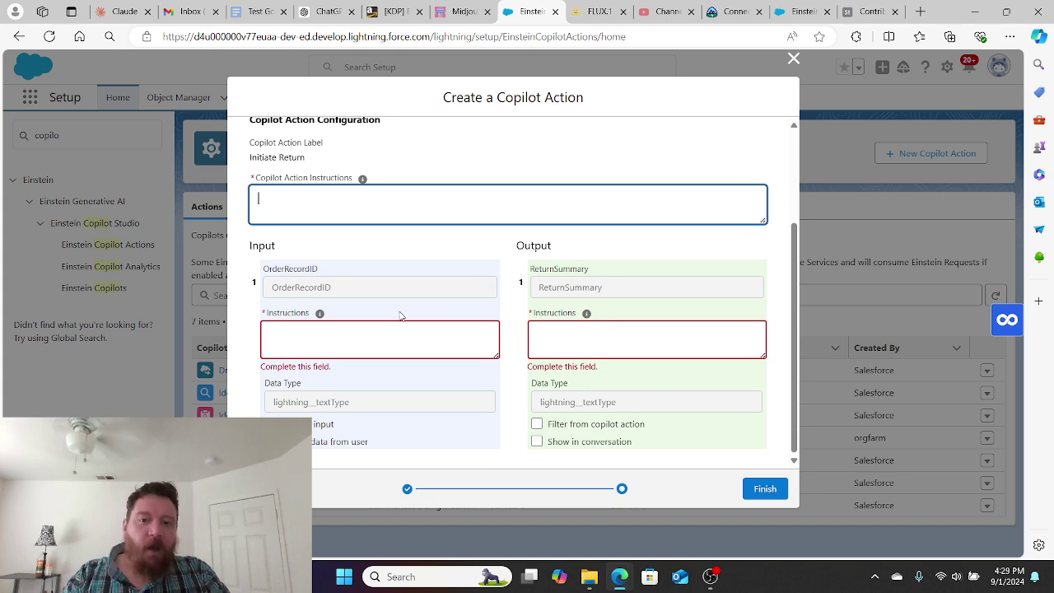
mouse_move(319, 314)
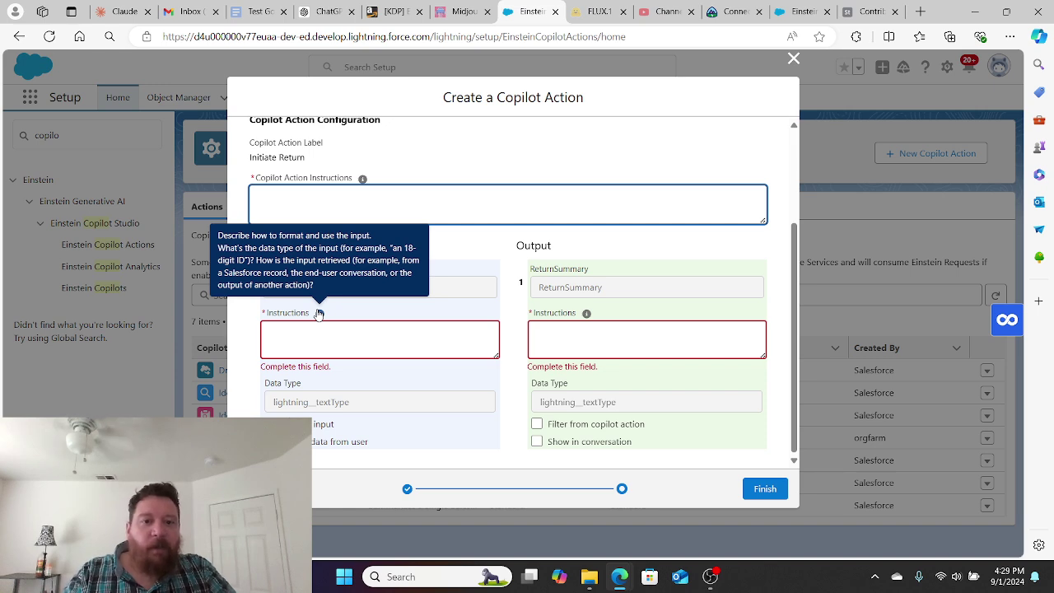
mouse_move(586, 314)
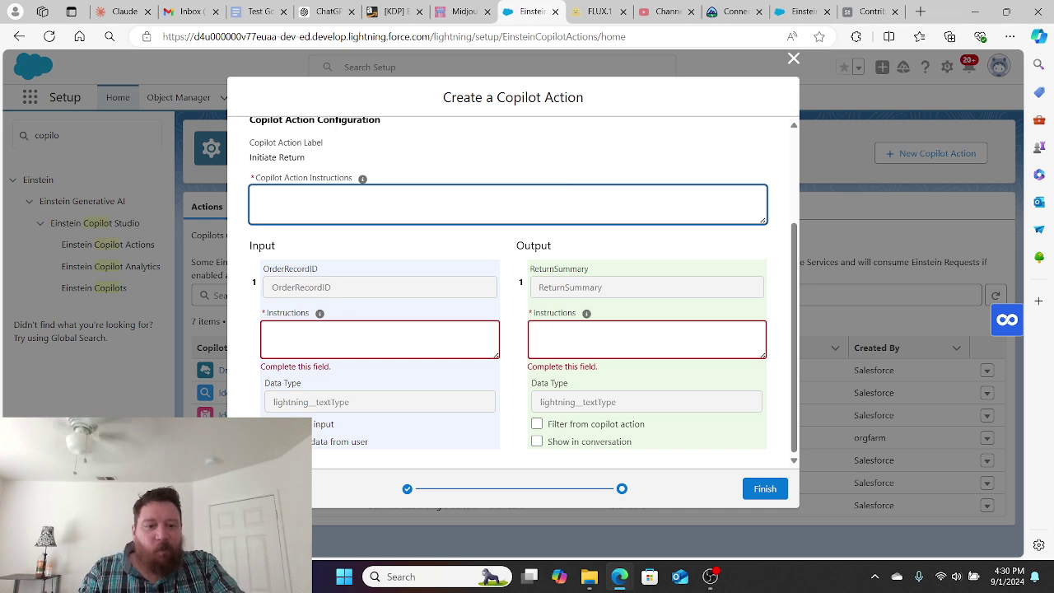
Return to the action's reference settings, change the reference action type to Apex, and try to continue.
click(262, 488)
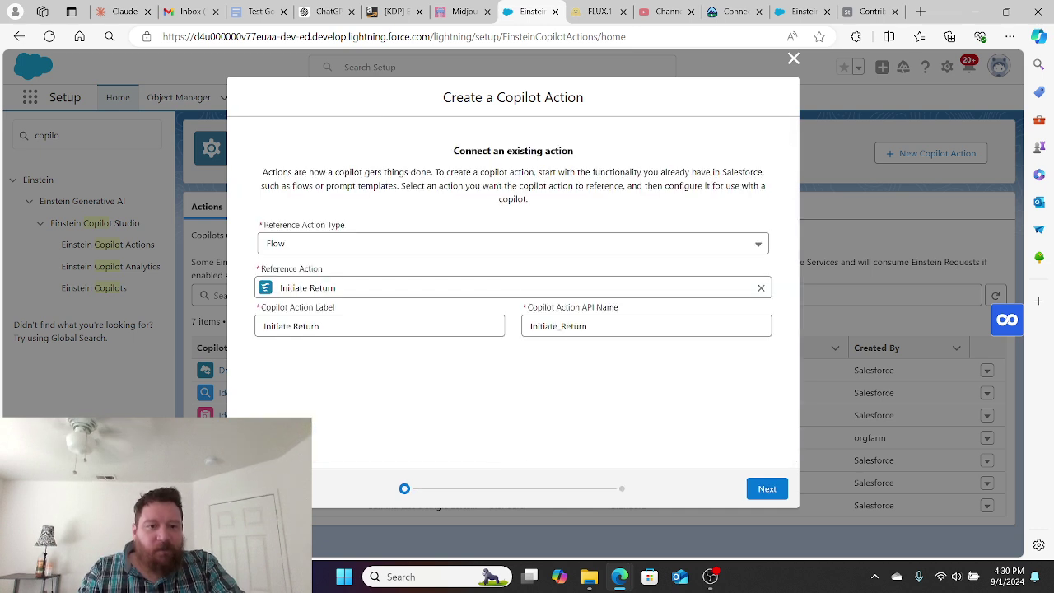
click(305, 250)
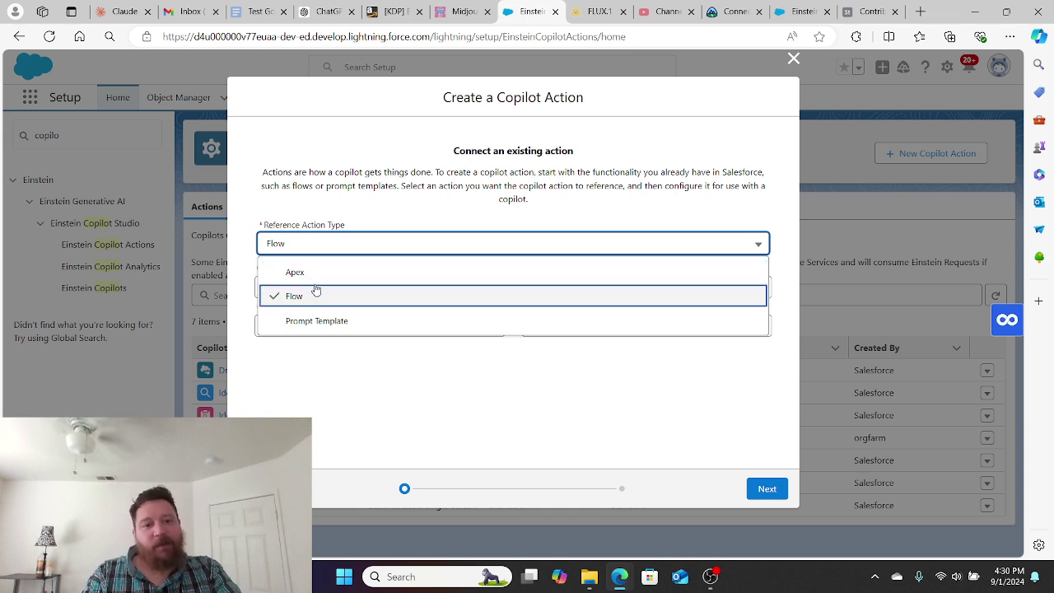
click(313, 278)
click(293, 244)
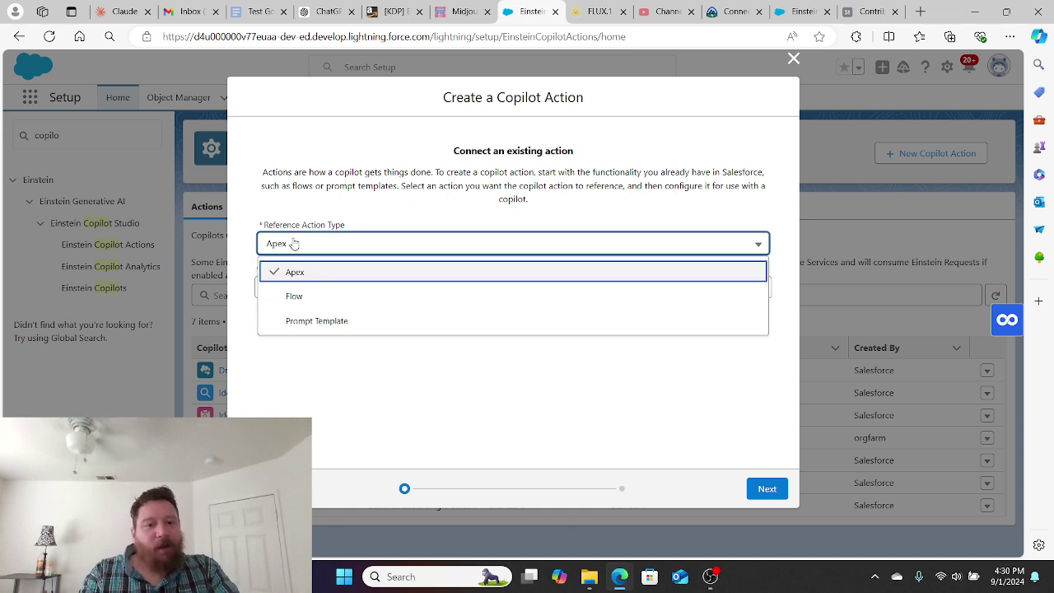
click(292, 296)
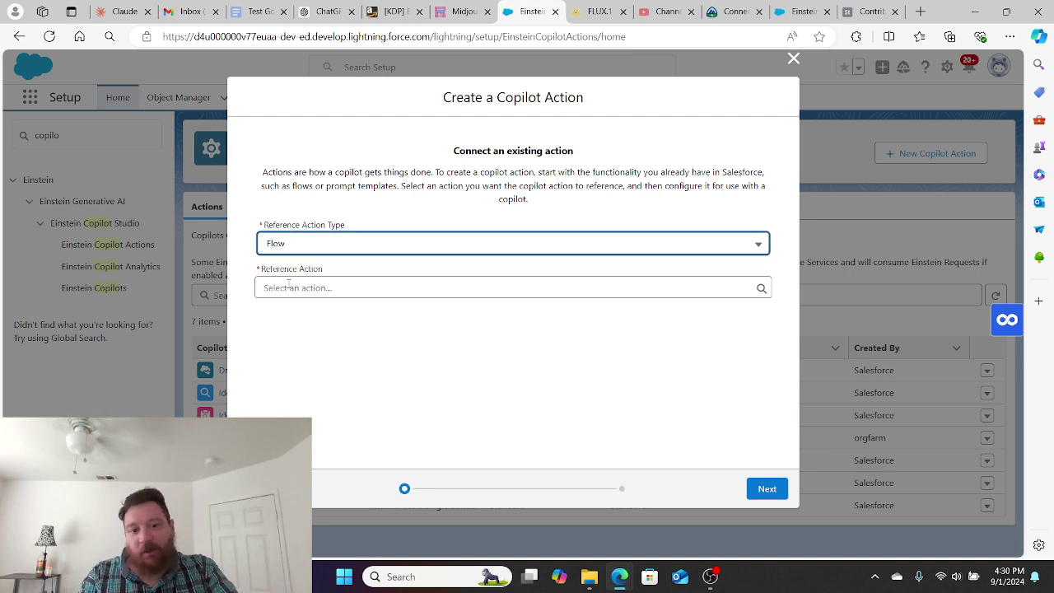
click(286, 249)
click(292, 271)
click(763, 489)
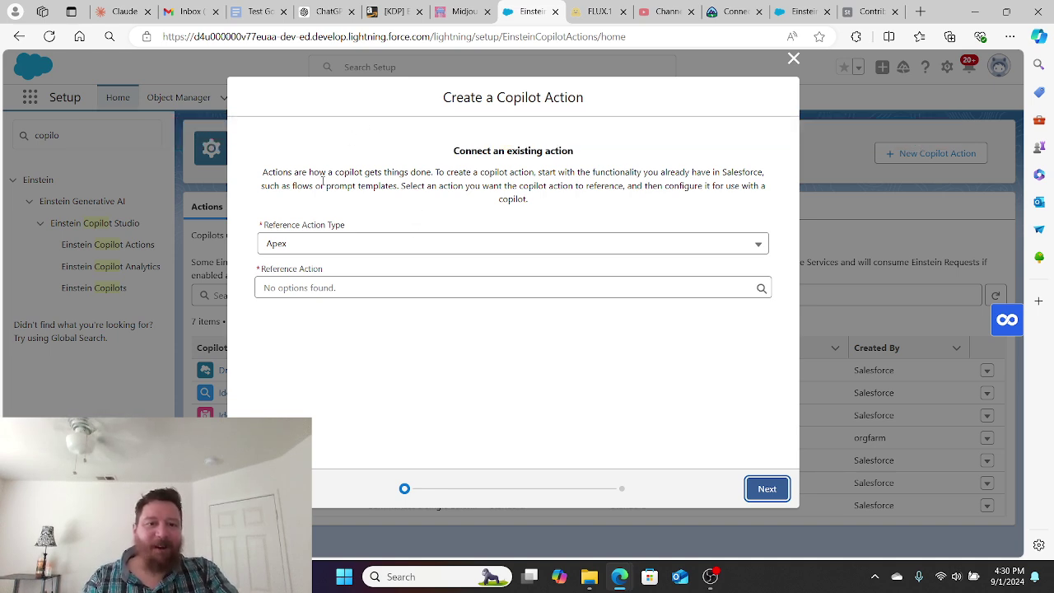
Set the reference action type to Flow, try to continue without a reference action, and discard the new copilot action.
click(306, 248)
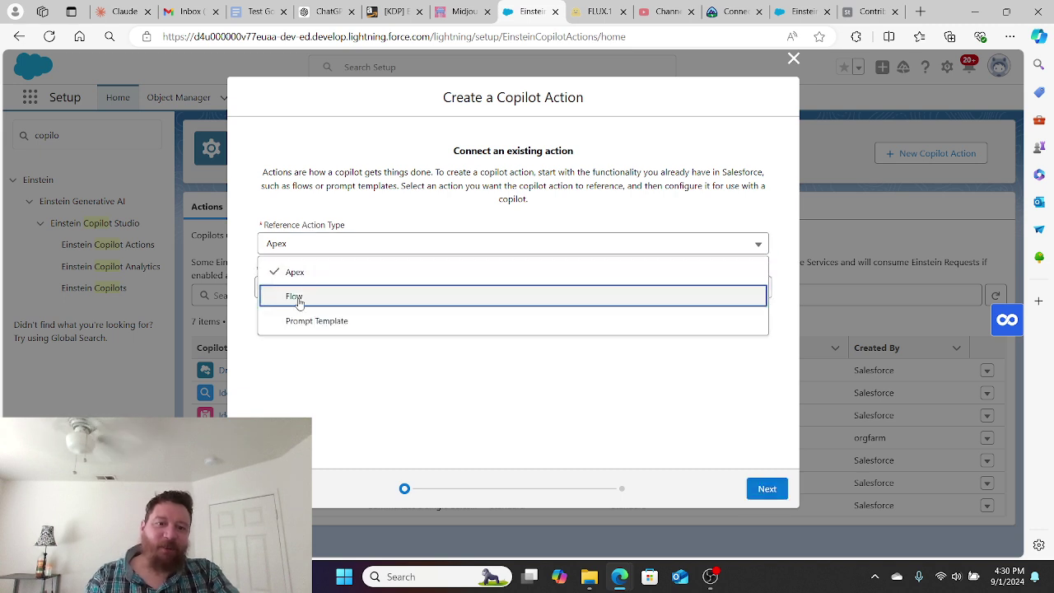
click(297, 298)
click(757, 486)
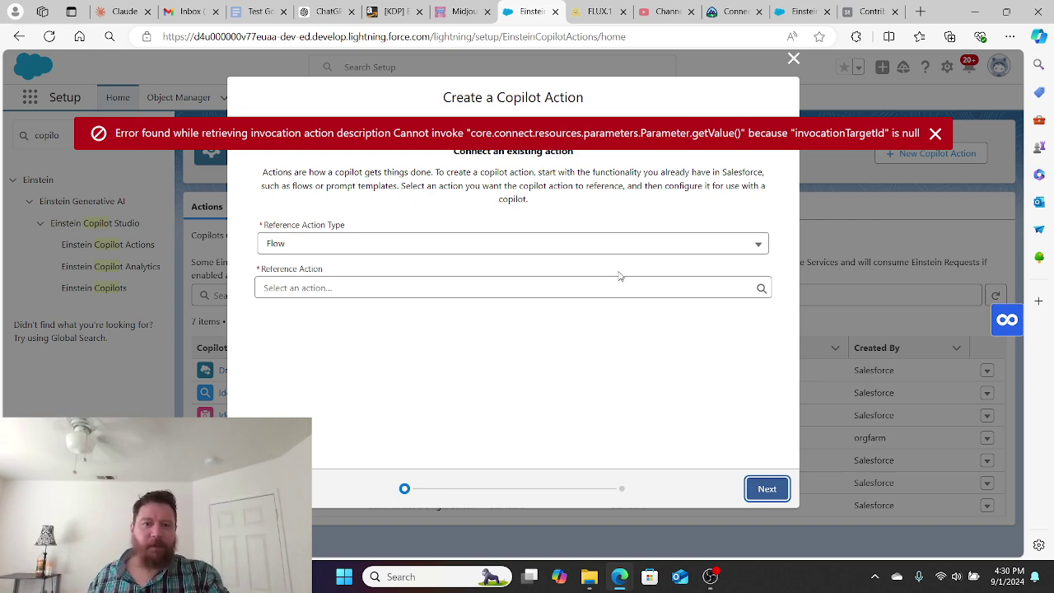
click(793, 61)
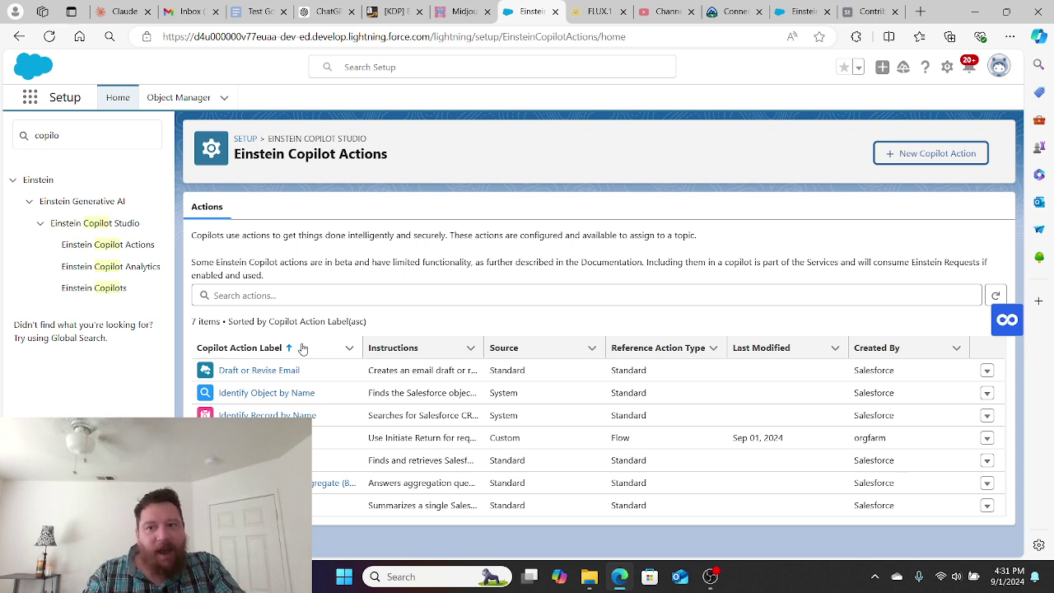
Open the Einstein Copilot's details from the Einstein Copilots page.
click(106, 290)
scroll(333, 314, down, 1)
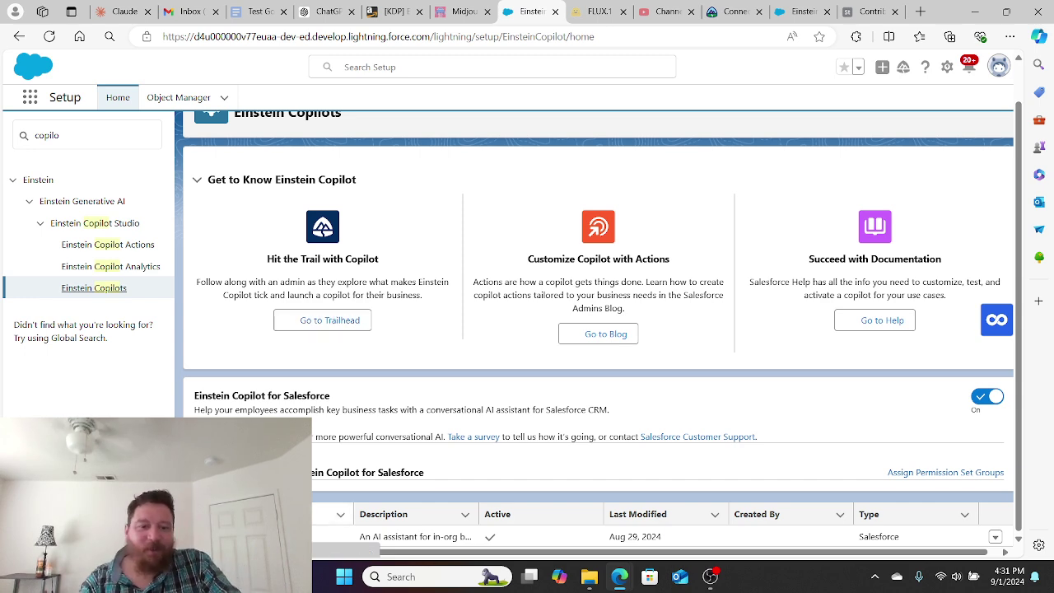
click(330, 536)
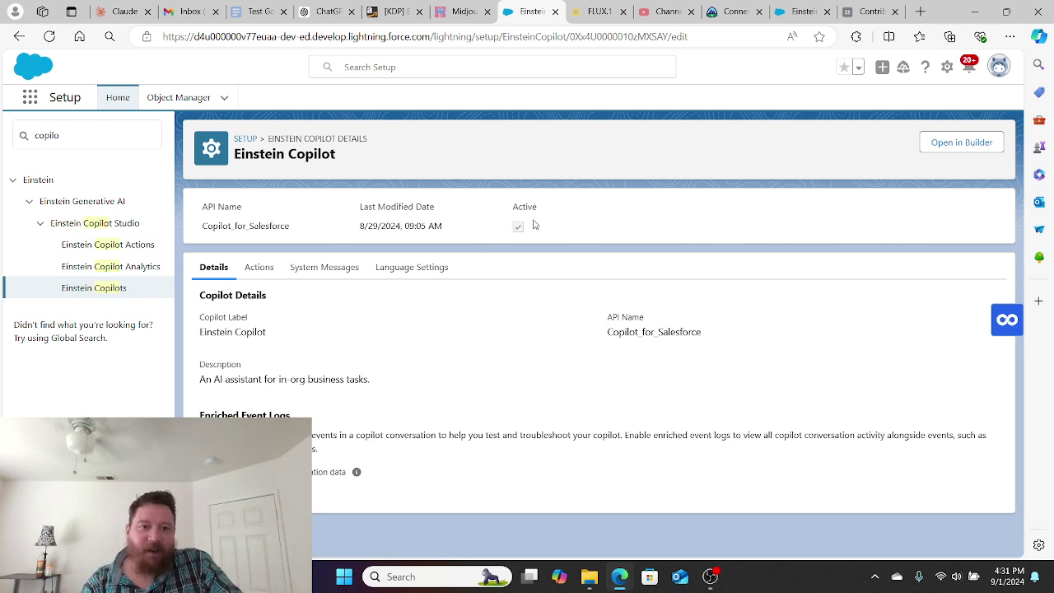
right_click(501, 216)
click(499, 212)
double_click(495, 206)
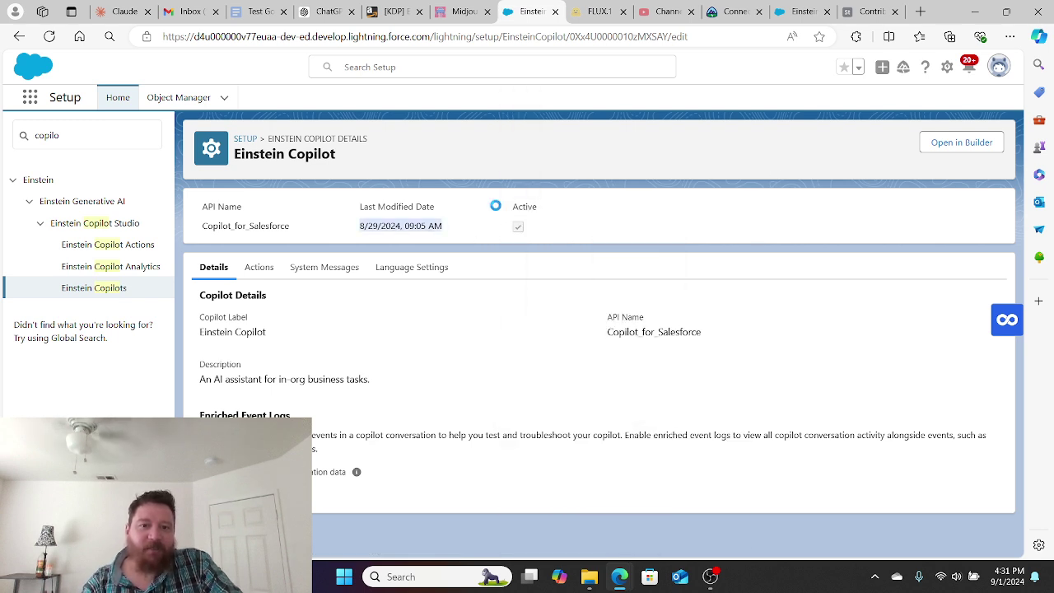
drag(496, 206, 541, 238)
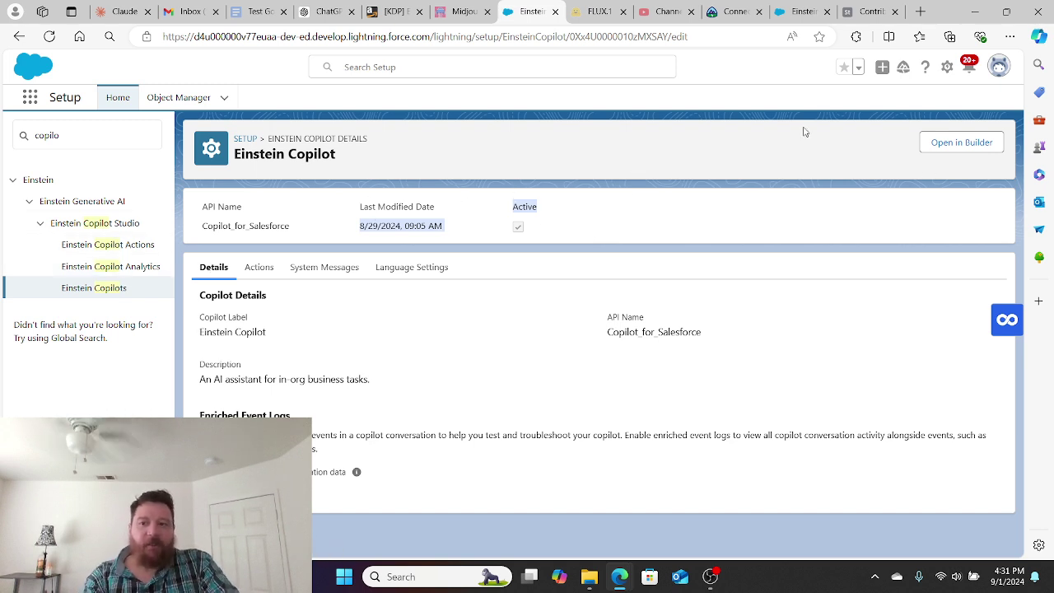
Open the Einstein Copilot in Copilot Builder and deactivate it, confirming the deactivation.
click(972, 148)
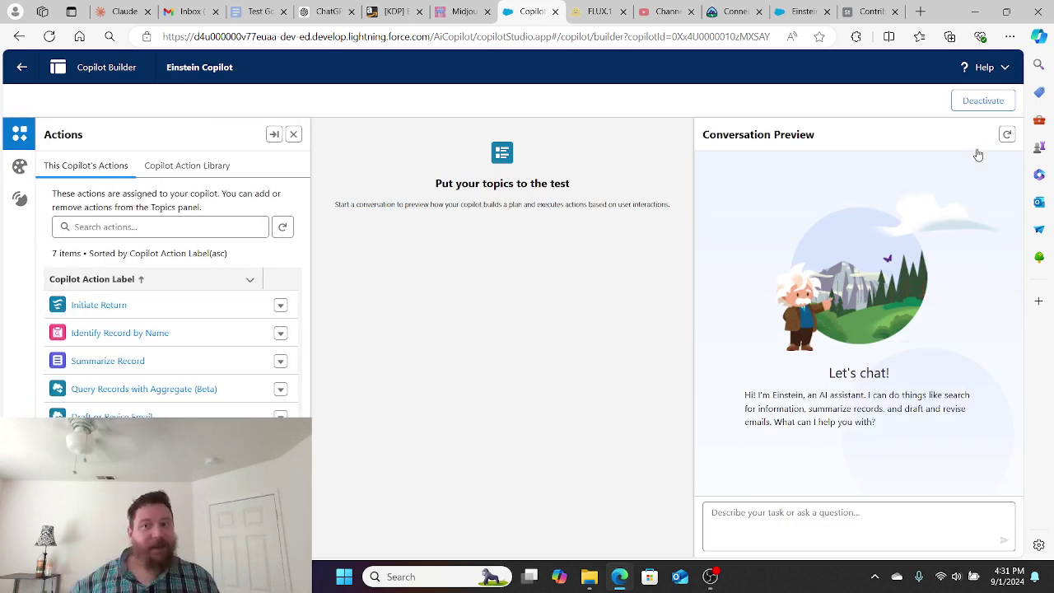
click(984, 100)
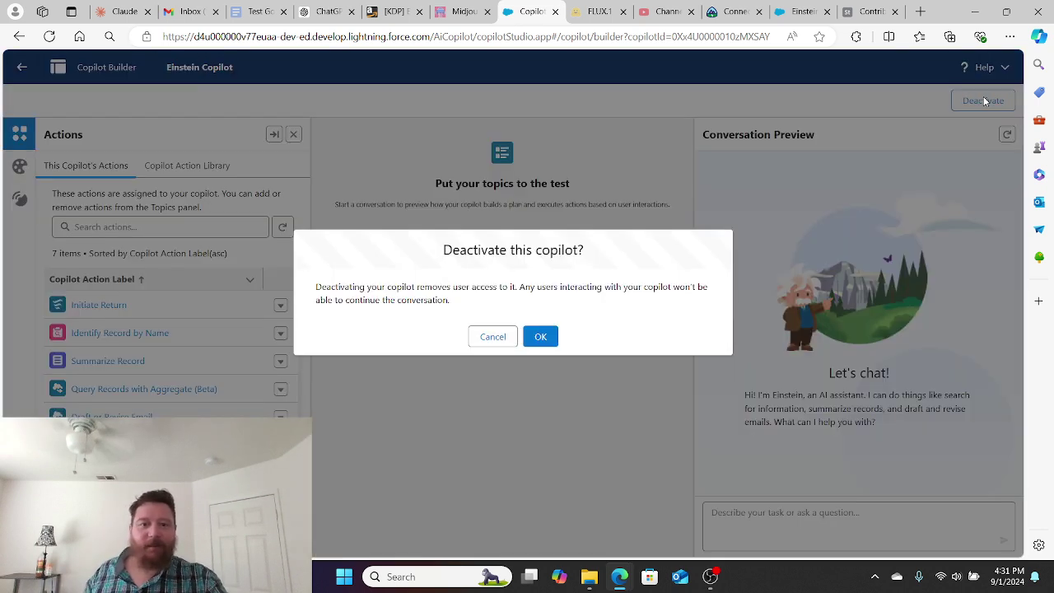
click(541, 336)
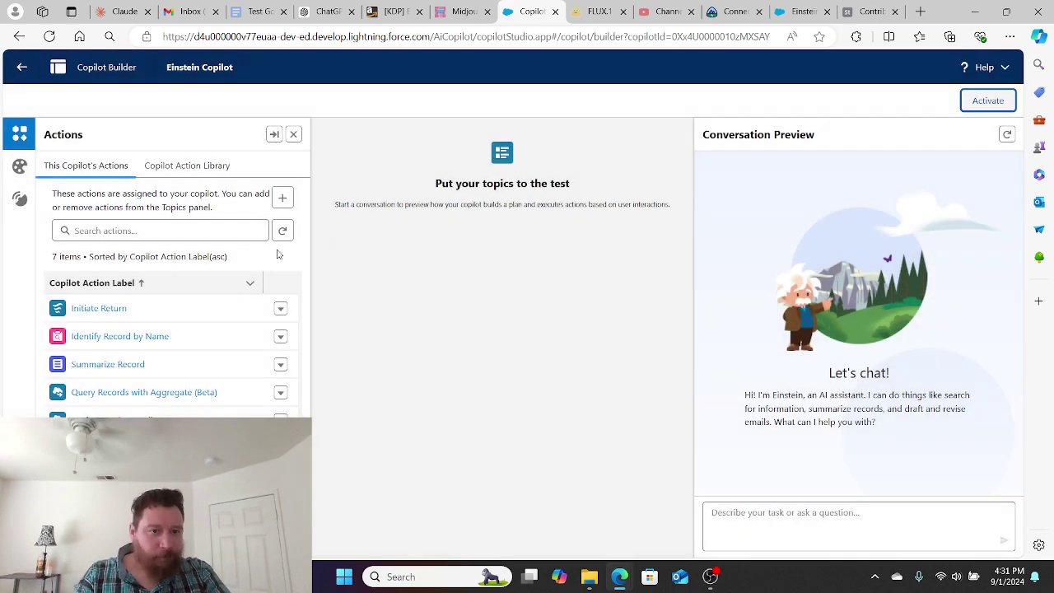
Start a new copilot action from the Copilot Action Library, set its reference action type to Apex, and try to continue.
click(188, 166)
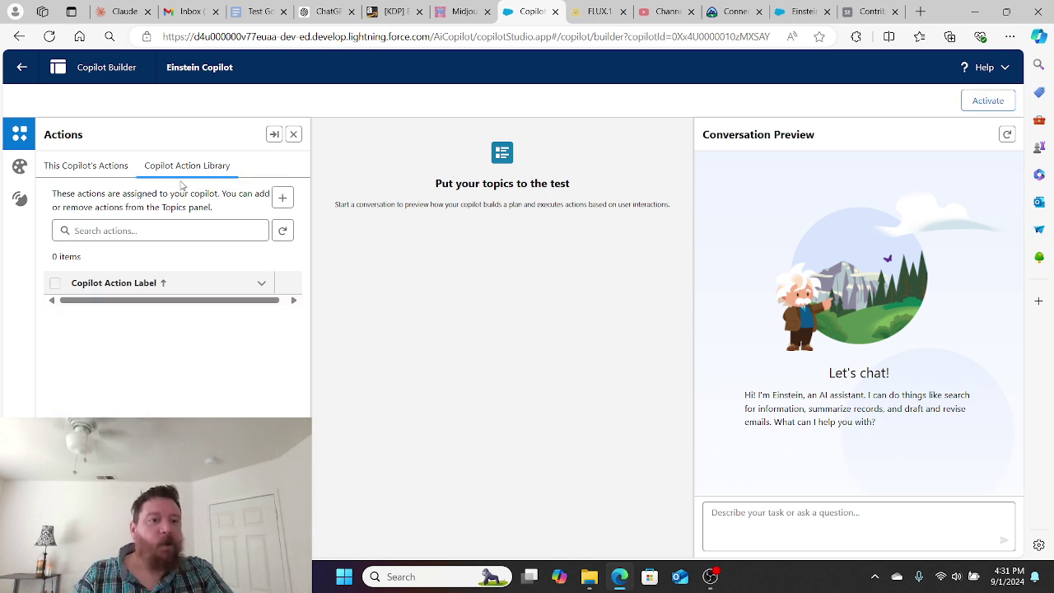
click(282, 203)
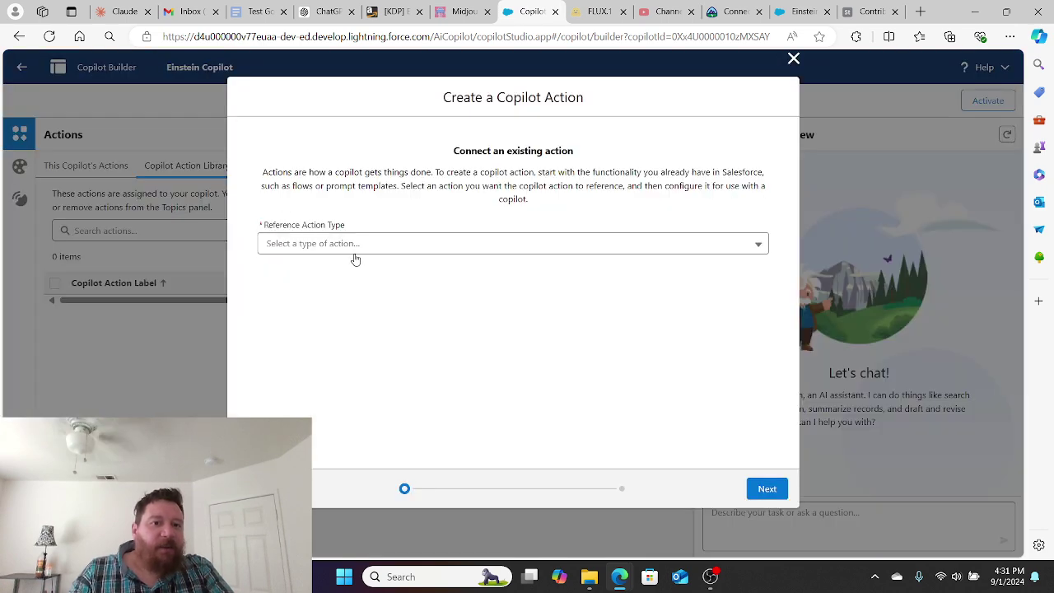
click(349, 245)
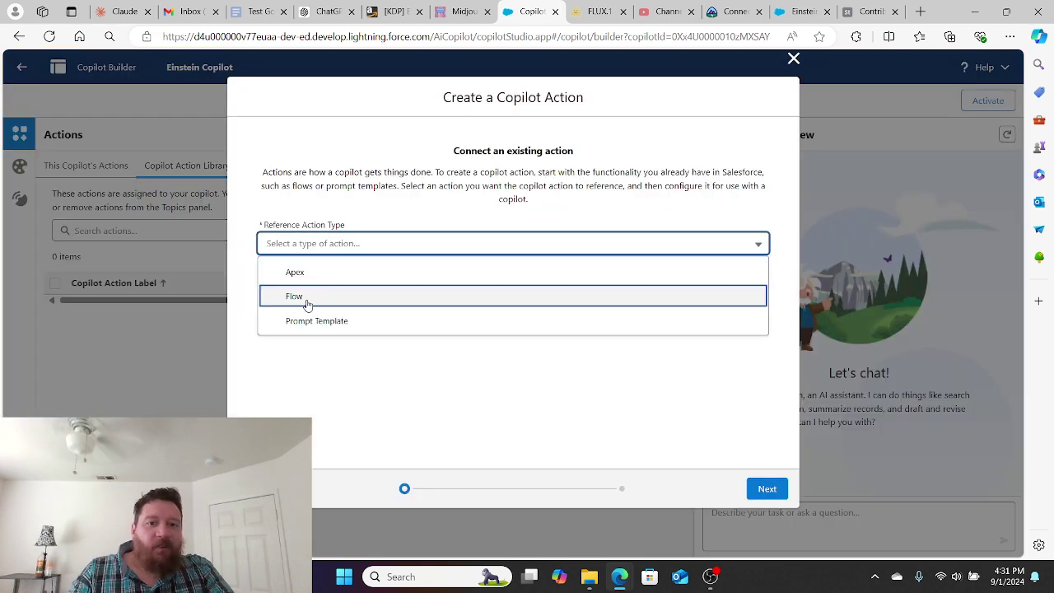
click(307, 301)
click(302, 257)
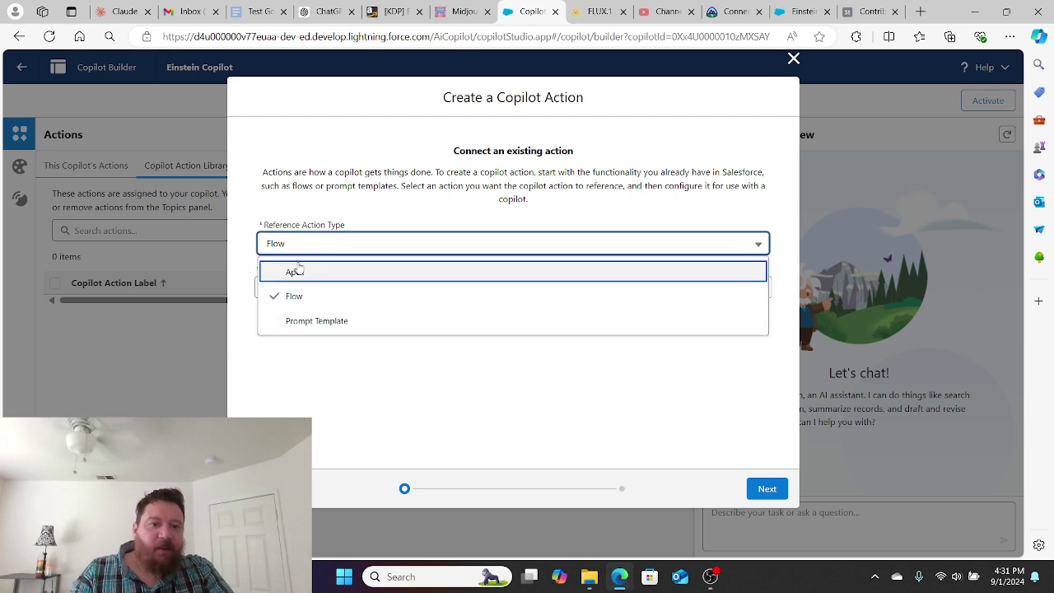
click(297, 271)
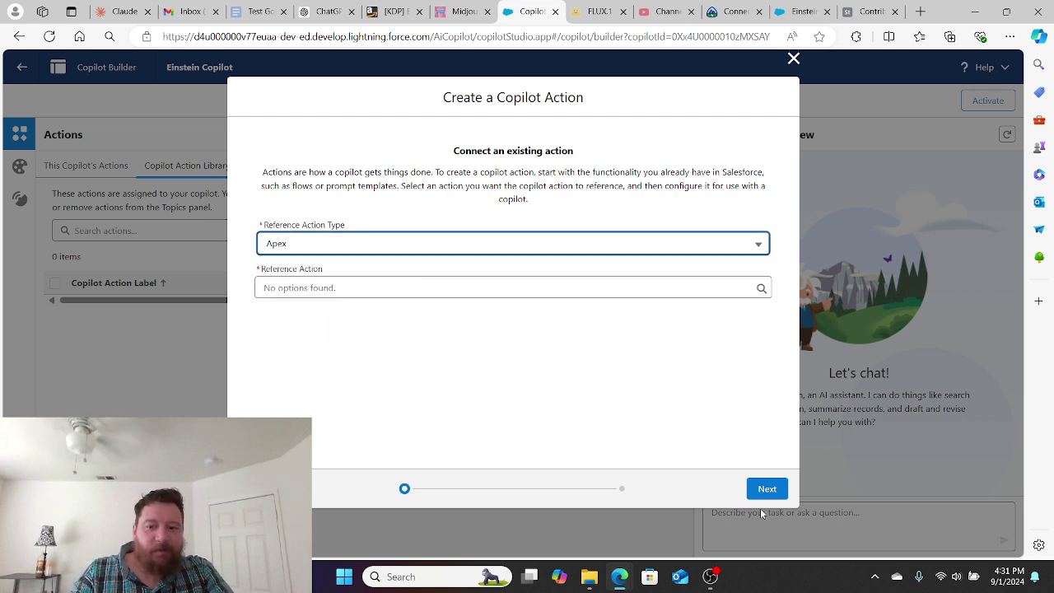
click(621, 294)
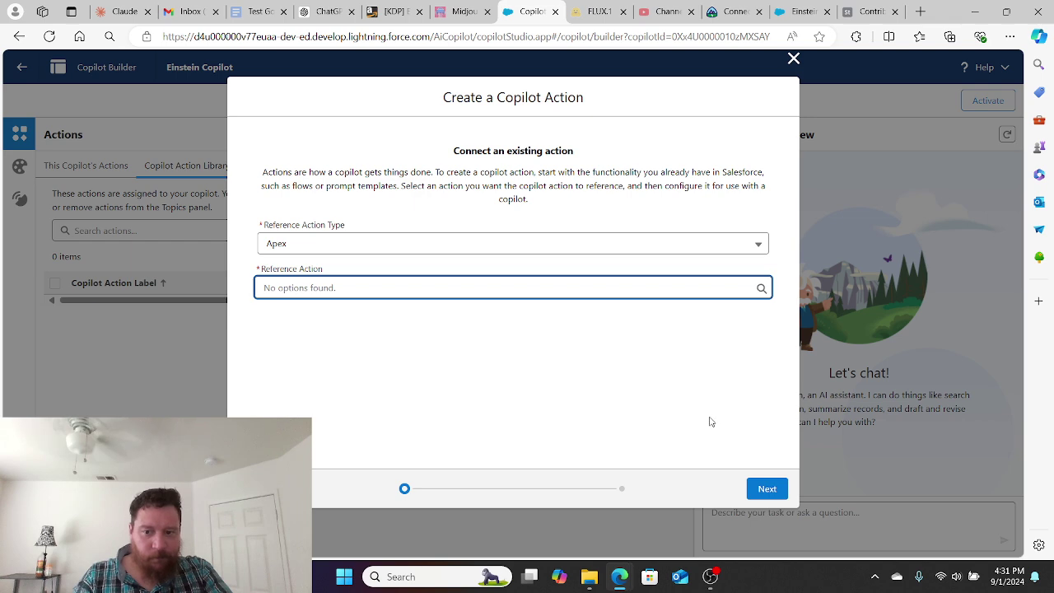
click(755, 490)
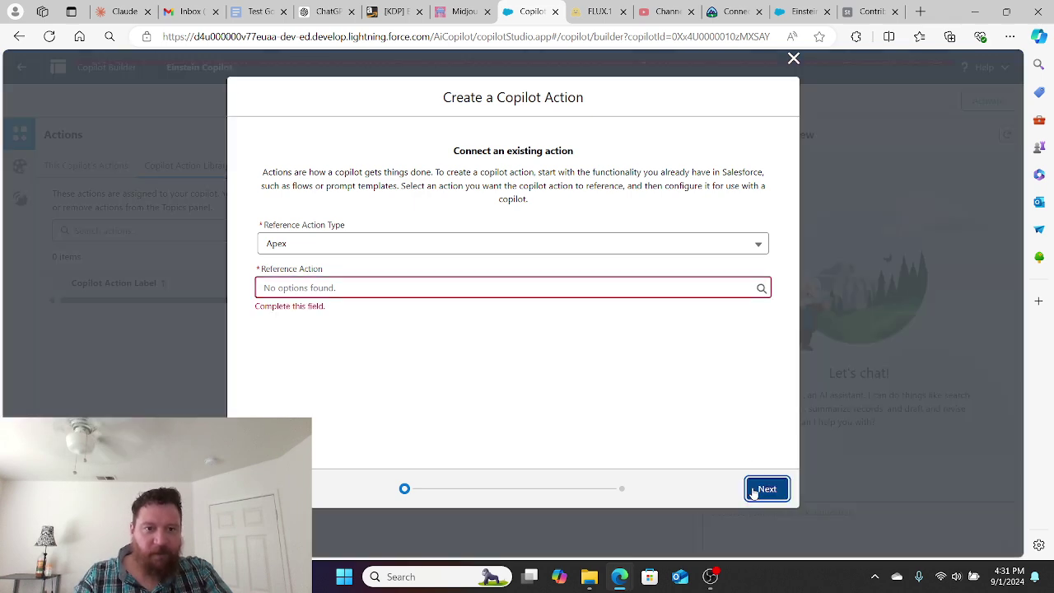
Change the reference action type to Flow, choose Initiate Return as the reference action, and continue to the action configuration.
click(540, 251)
click(443, 294)
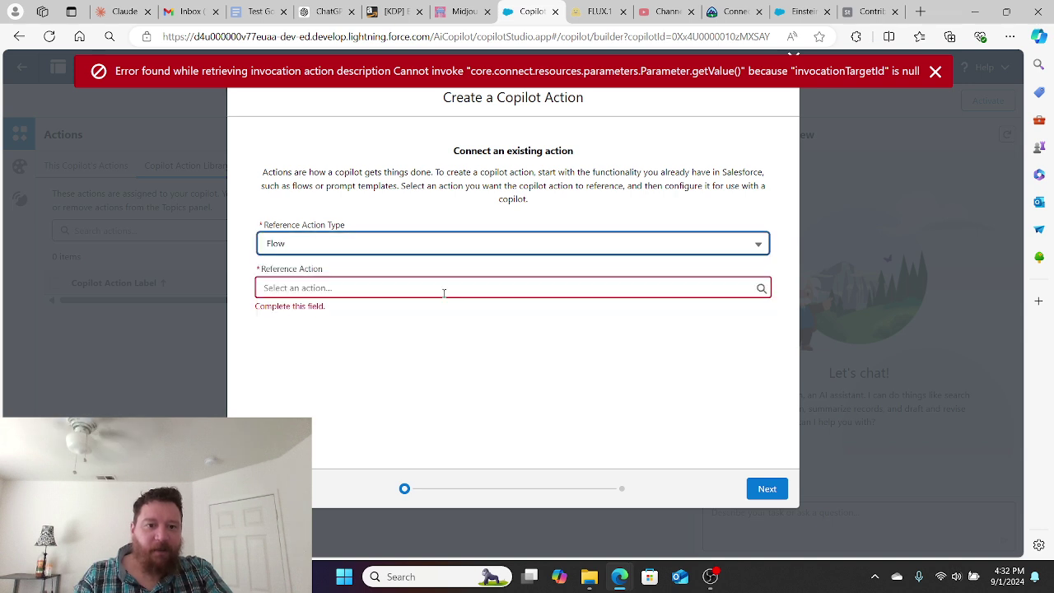
click(483, 283)
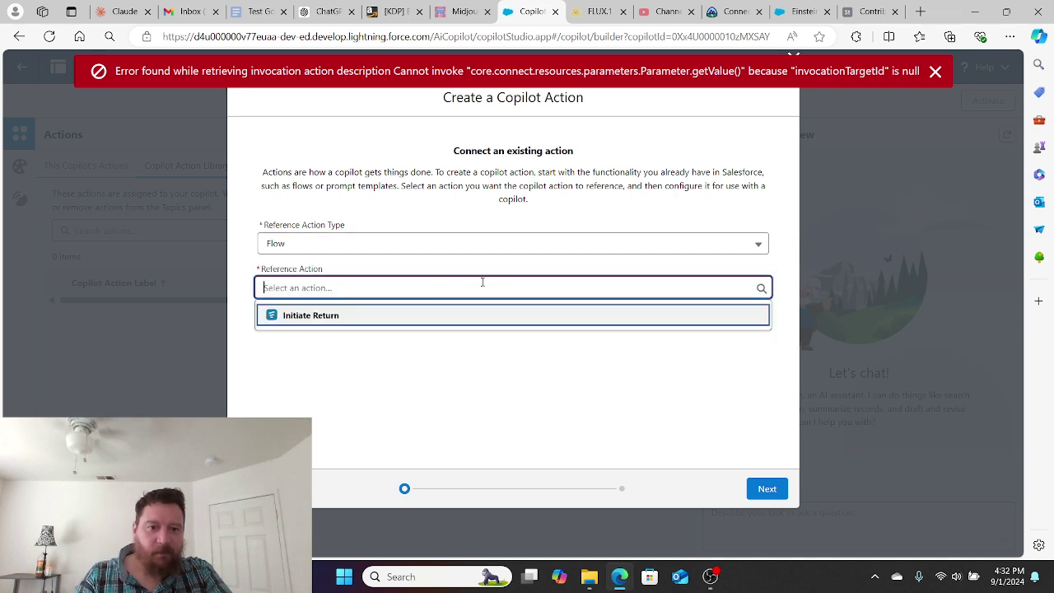
click(377, 317)
click(762, 485)
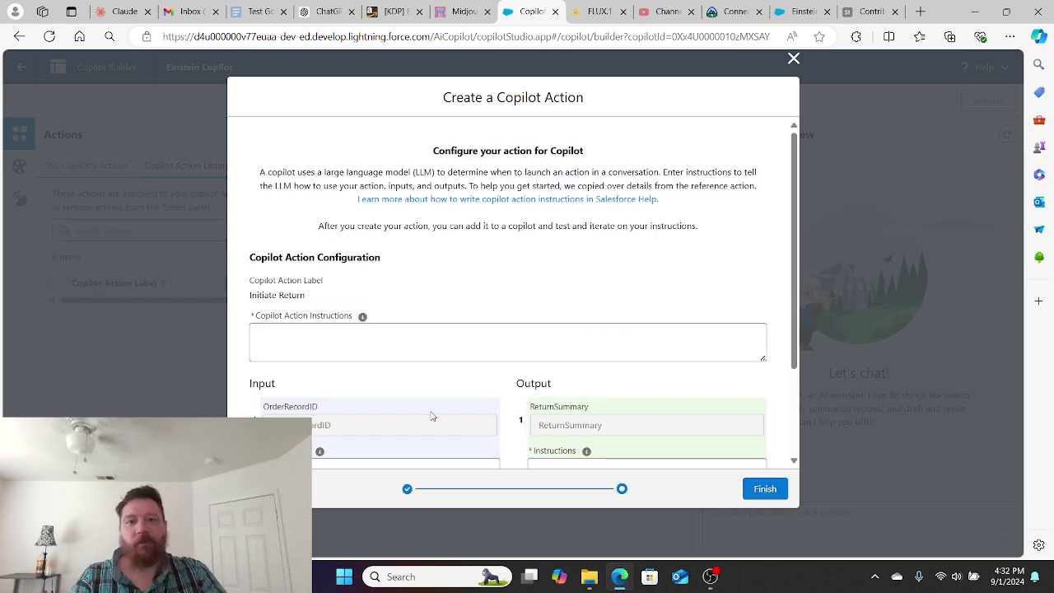
Discard the new copilot action from its reference settings and activate the Einstein Copilot again.
click(407, 488)
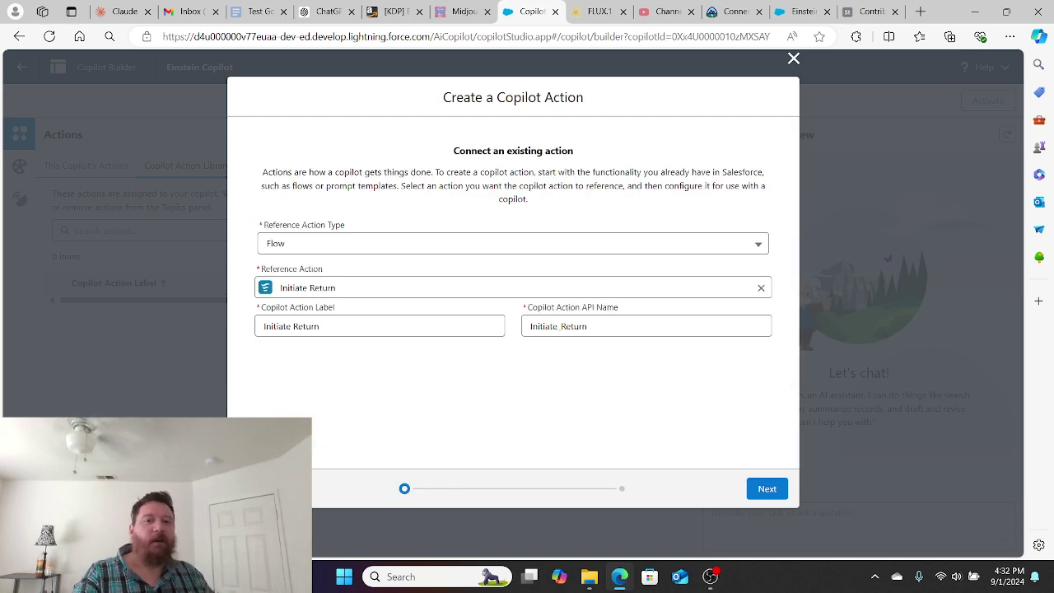
click(793, 60)
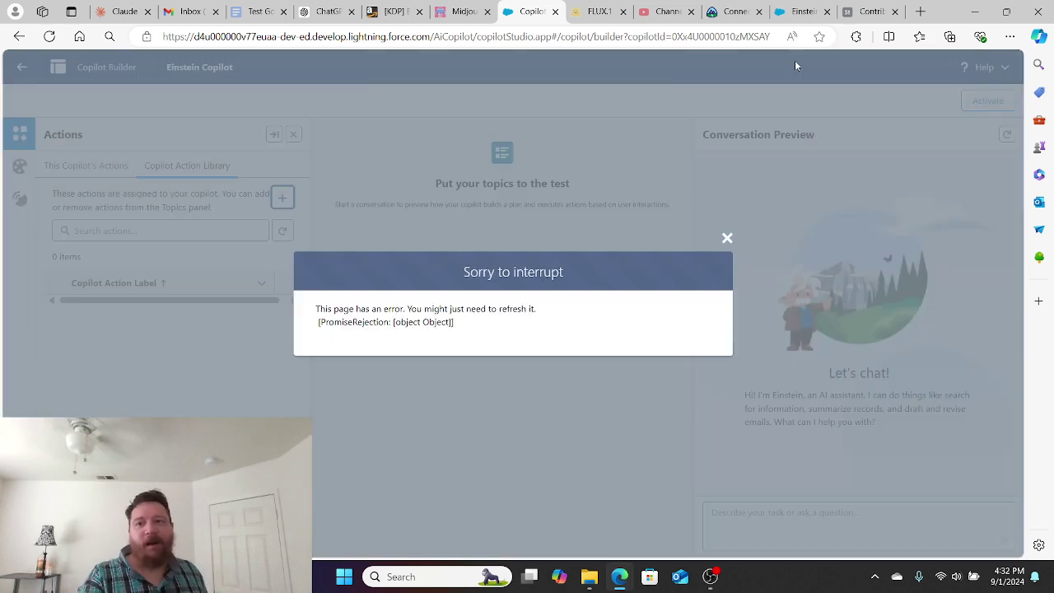
click(727, 239)
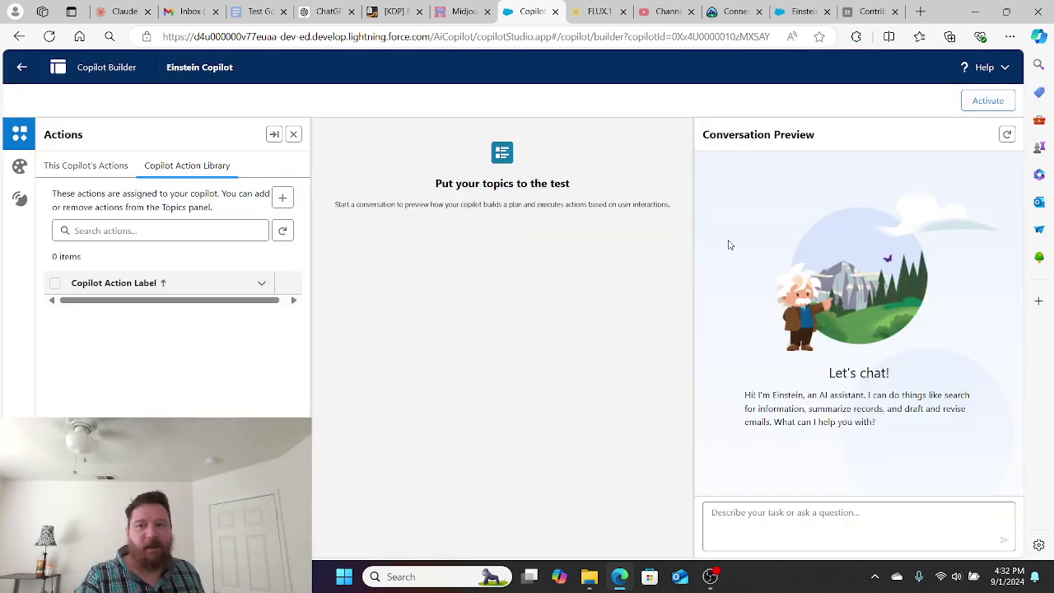
click(983, 100)
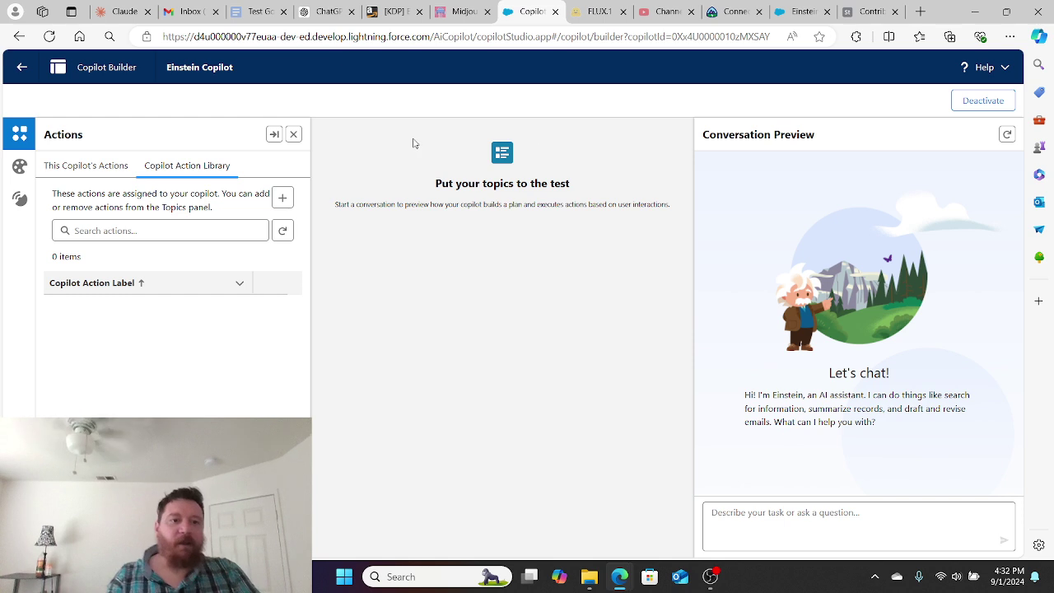
Examine the options available for the Initiate Return and Identify Record by Name actions among this copilot's actions.
click(89, 165)
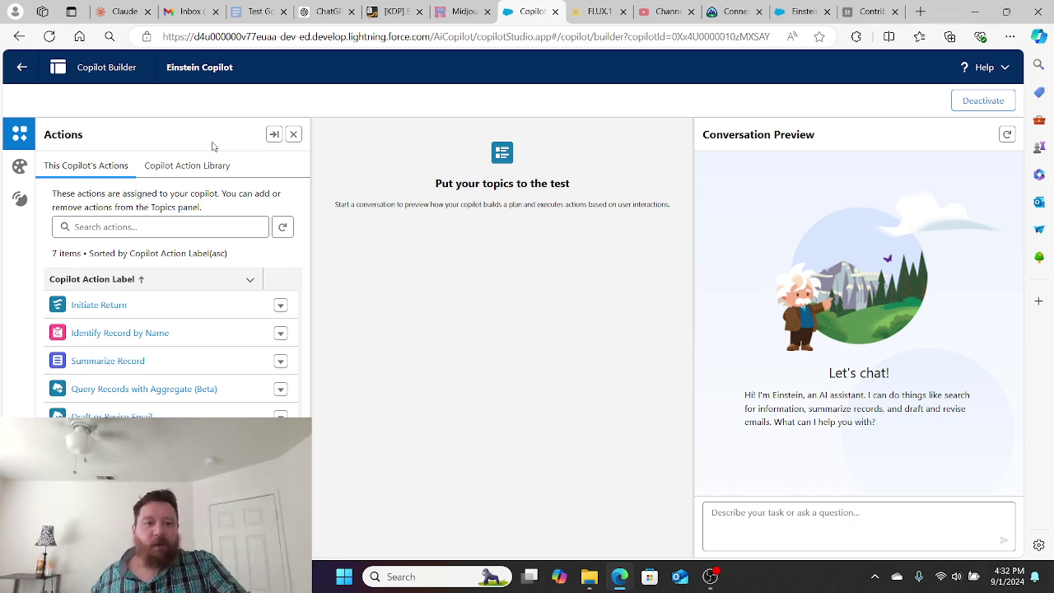
click(167, 220)
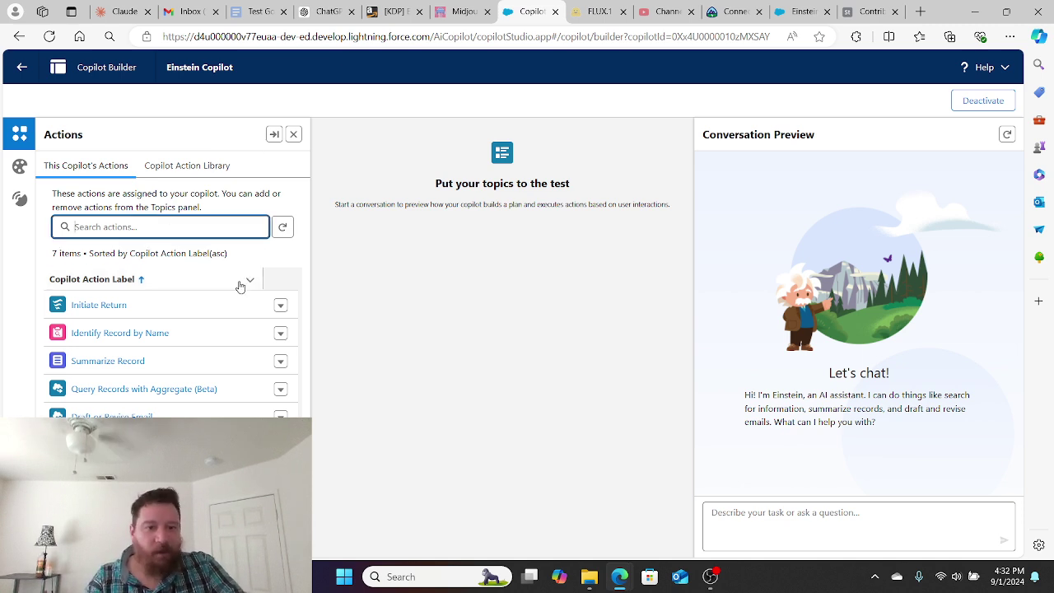
click(280, 306)
click(280, 309)
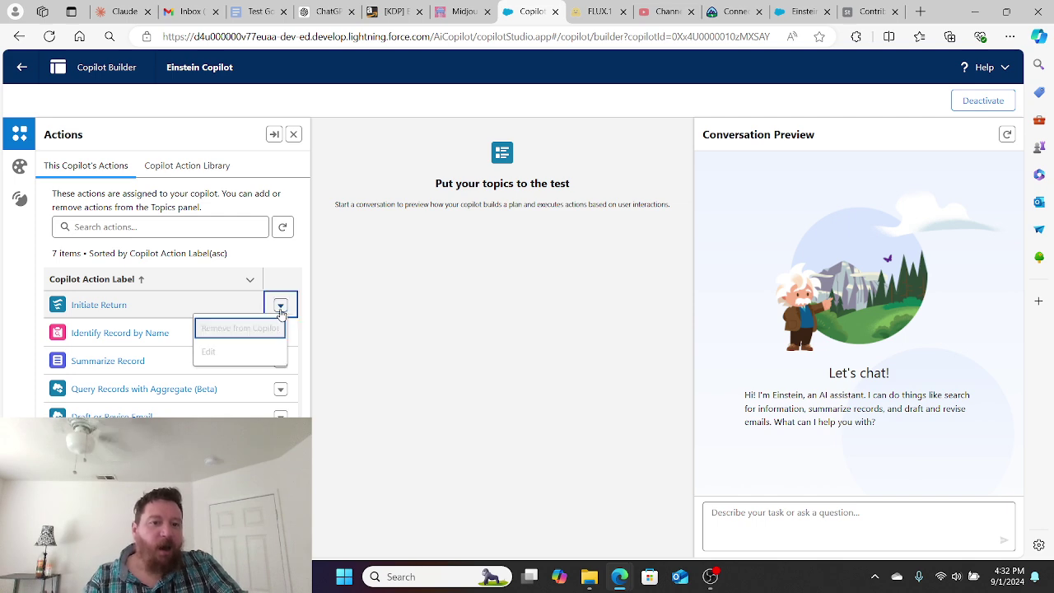
click(386, 326)
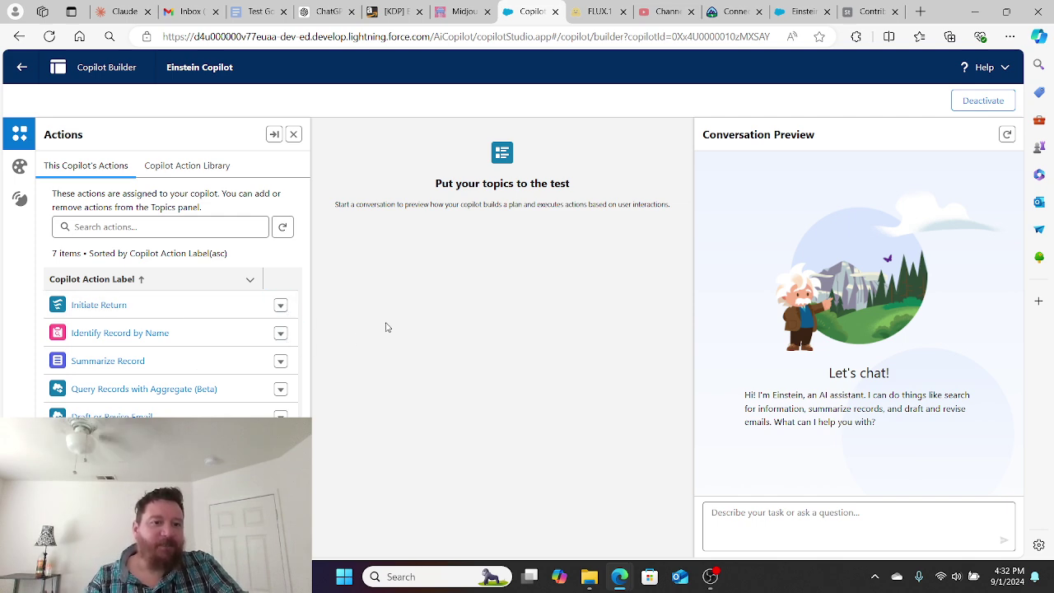
click(280, 334)
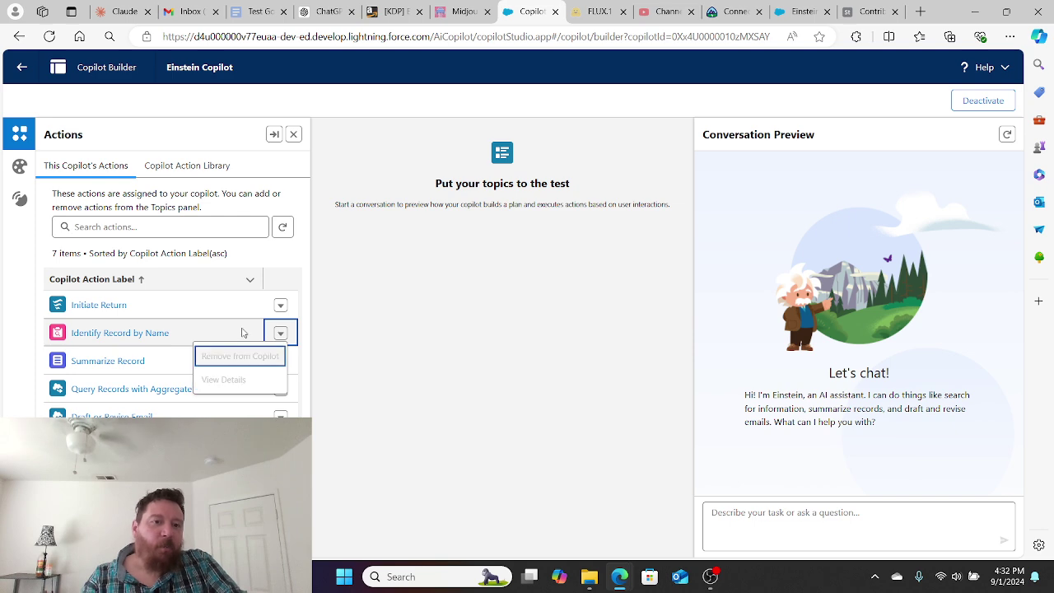
Start another copilot action from the Copilot Action Library, referencing the Initiate Return flow, and continue to its configuration.
click(179, 167)
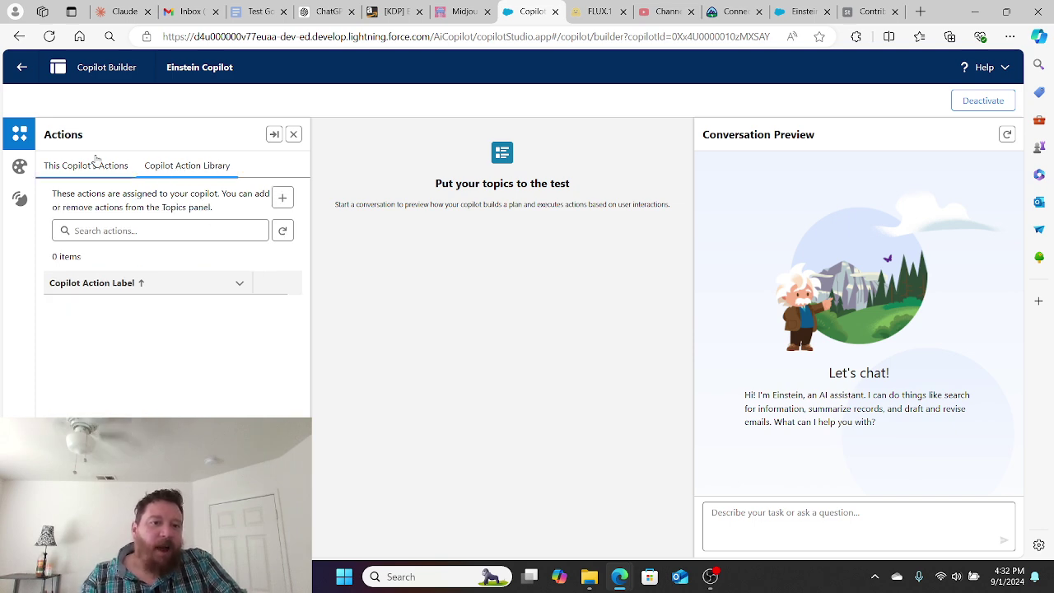
click(283, 200)
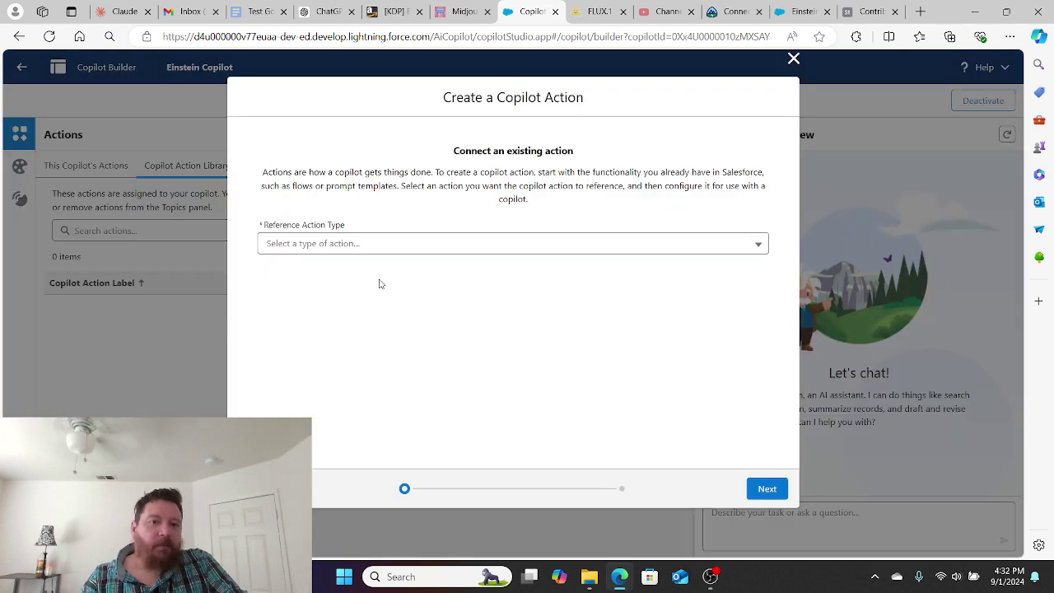
click(344, 246)
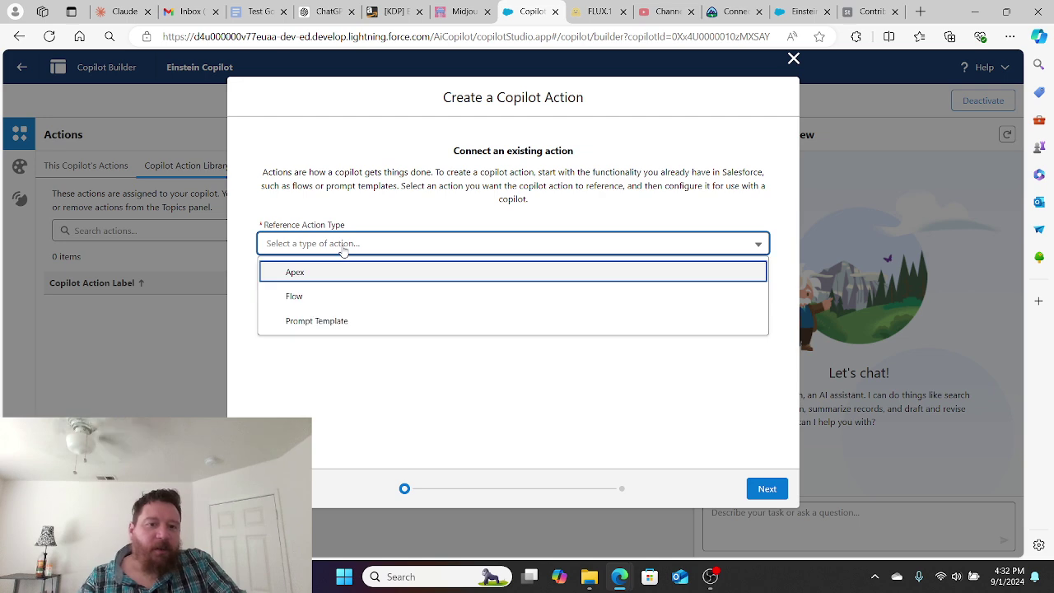
click(311, 297)
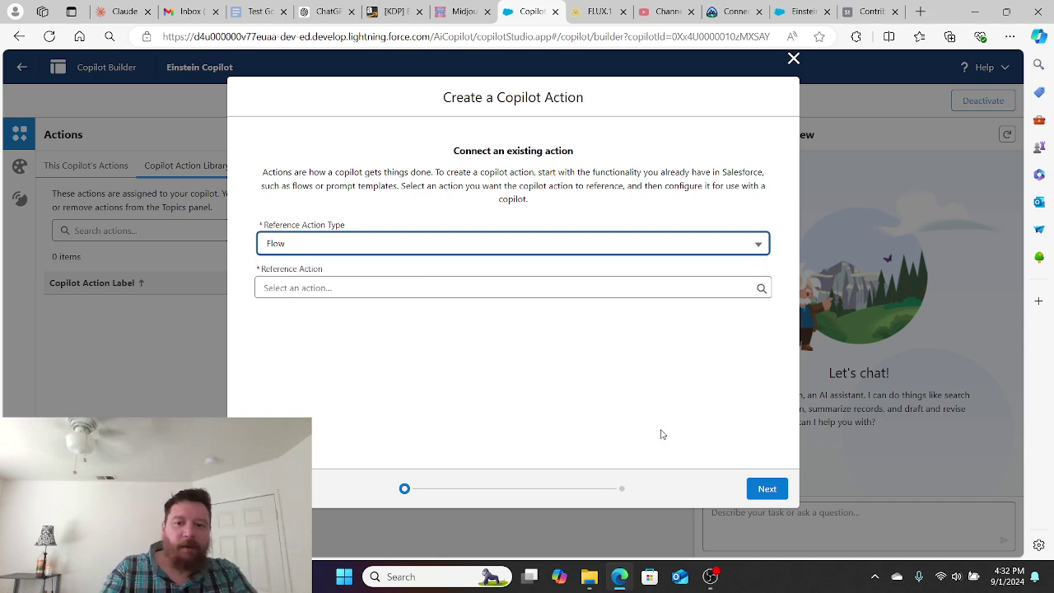
click(588, 287)
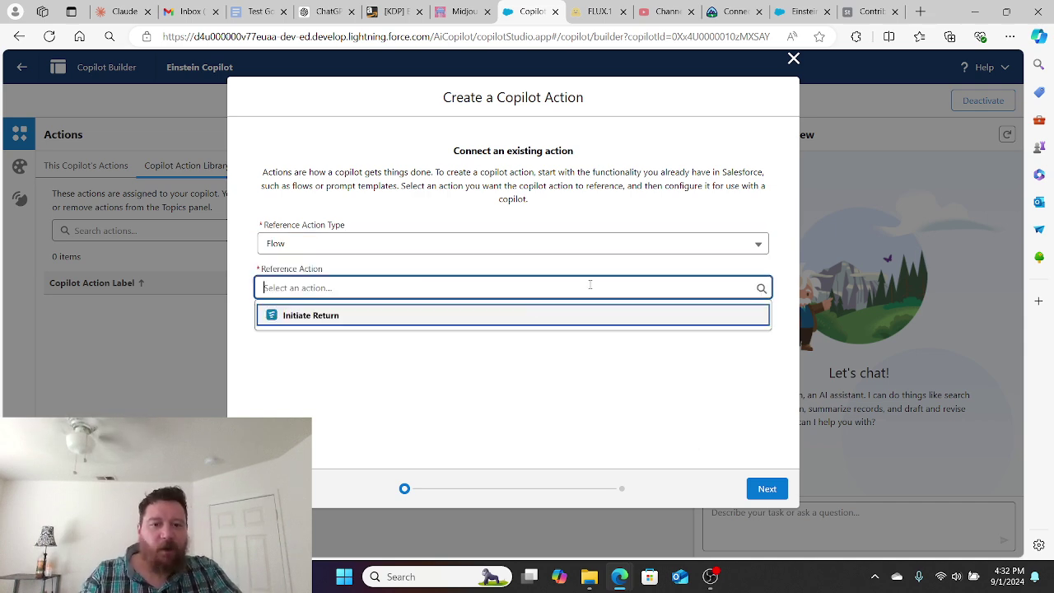
click(437, 312)
click(766, 489)
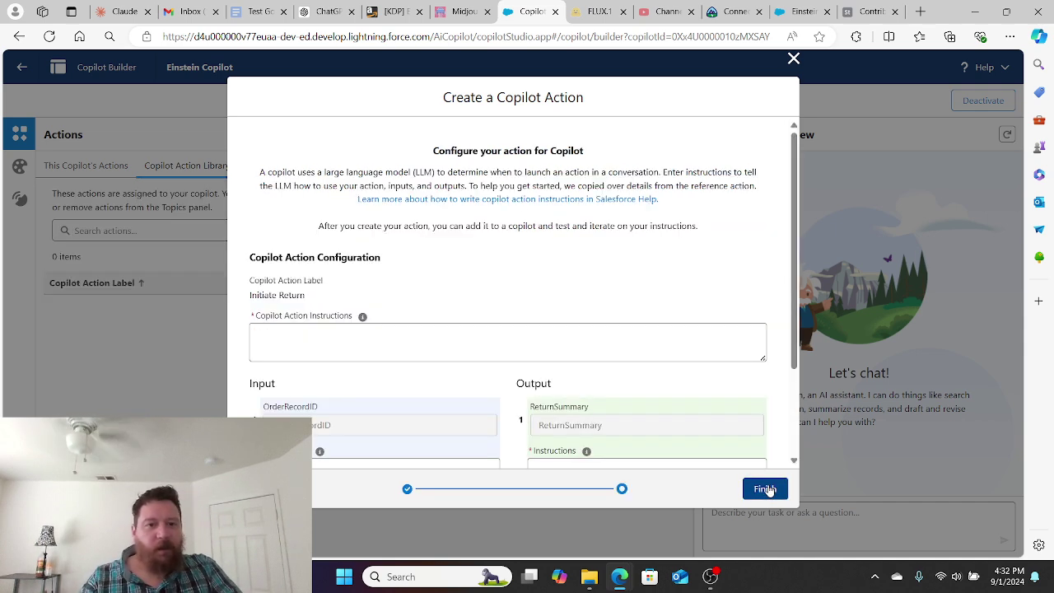
Review the action instructions and the OrderRecordID input and ReturnSummary output fields, and discard the new action.
scroll(489, 418, down, 2)
click(284, 212)
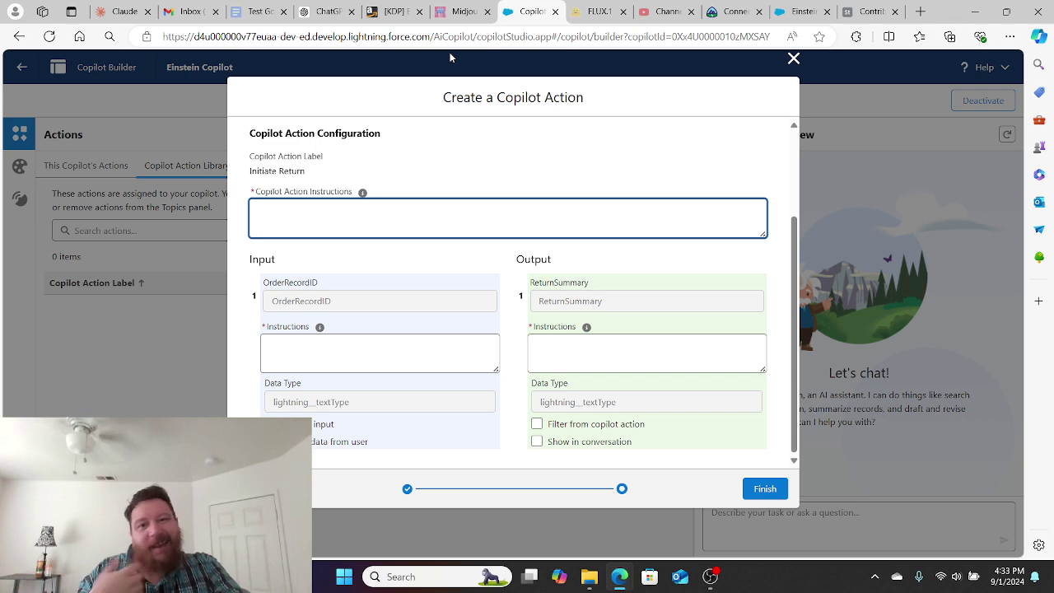
click(793, 58)
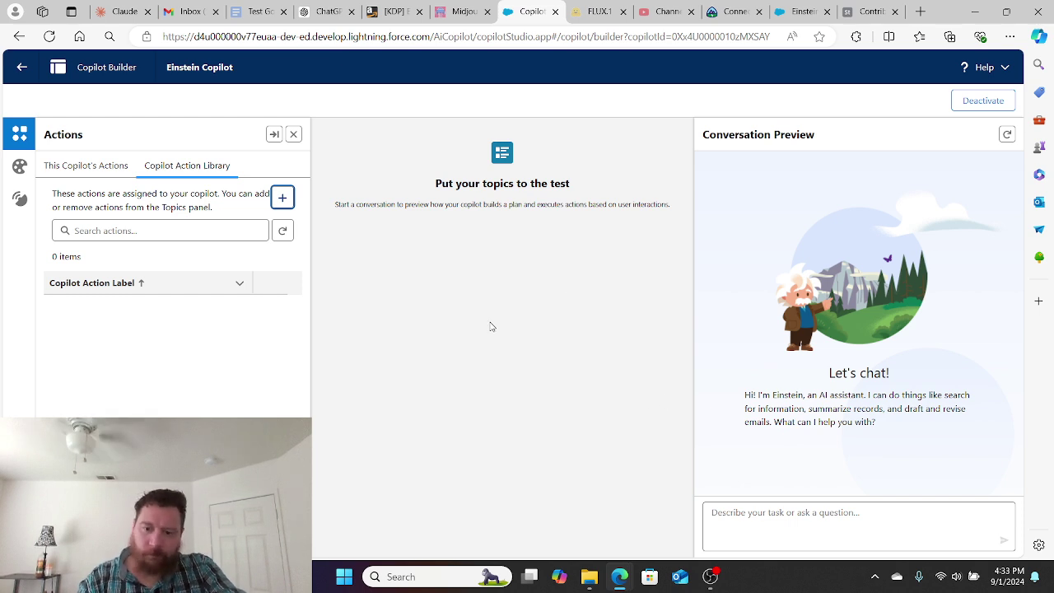
click(747, 522)
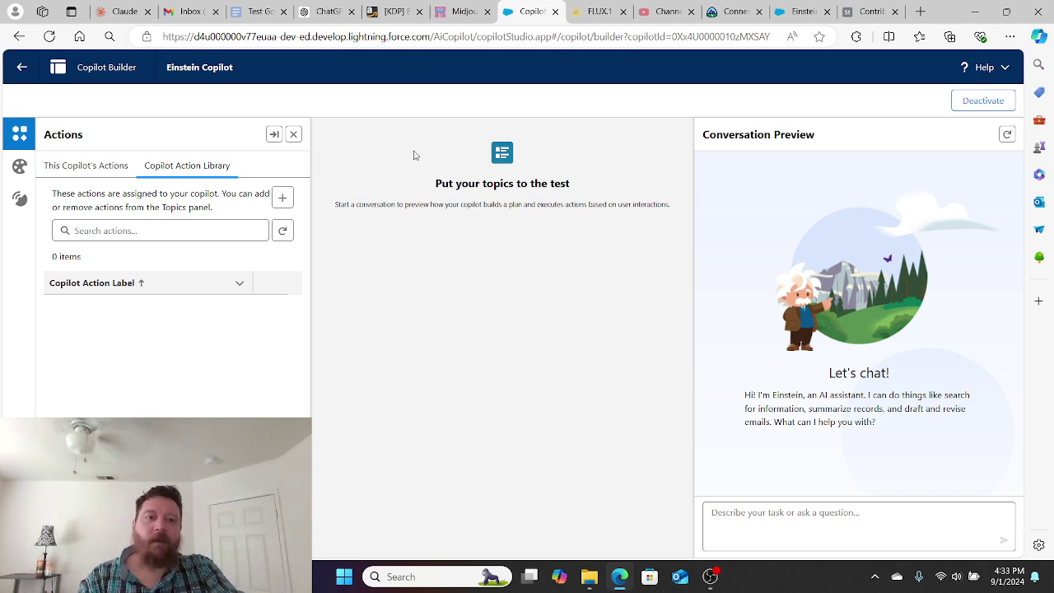
Open the copilot's assigned Initiate Return action and examine its instructions and OrderRecordID input settings.
click(88, 165)
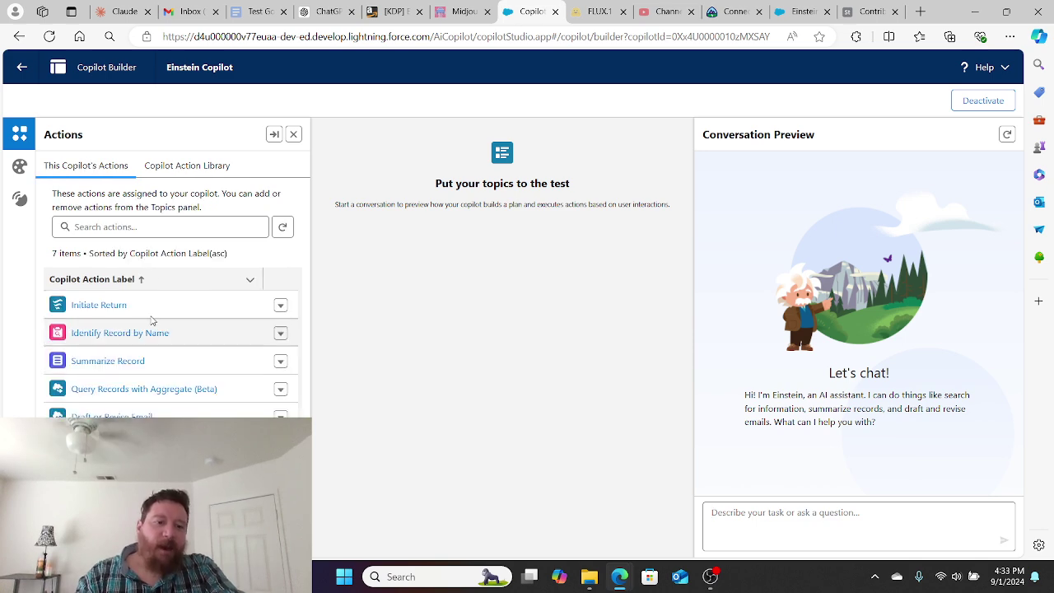
click(99, 305)
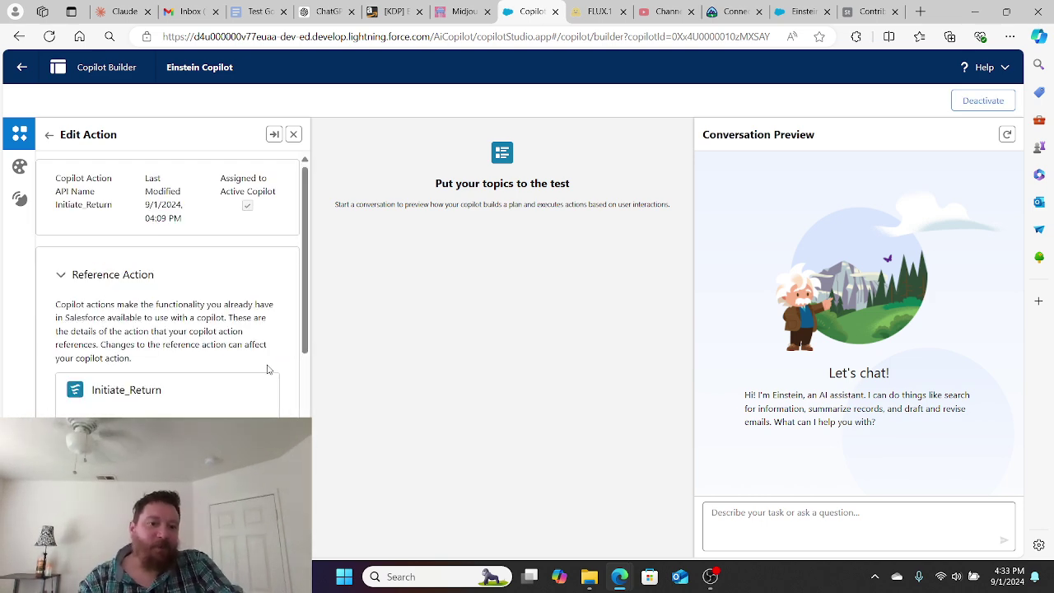
scroll(267, 369, down, 10)
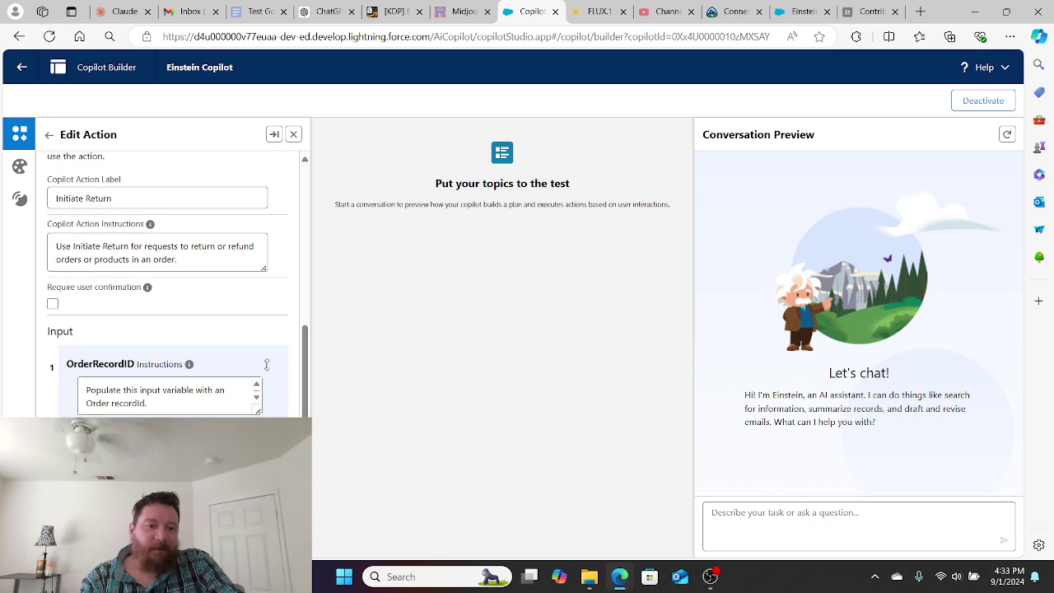
scroll(266, 366, down, 5)
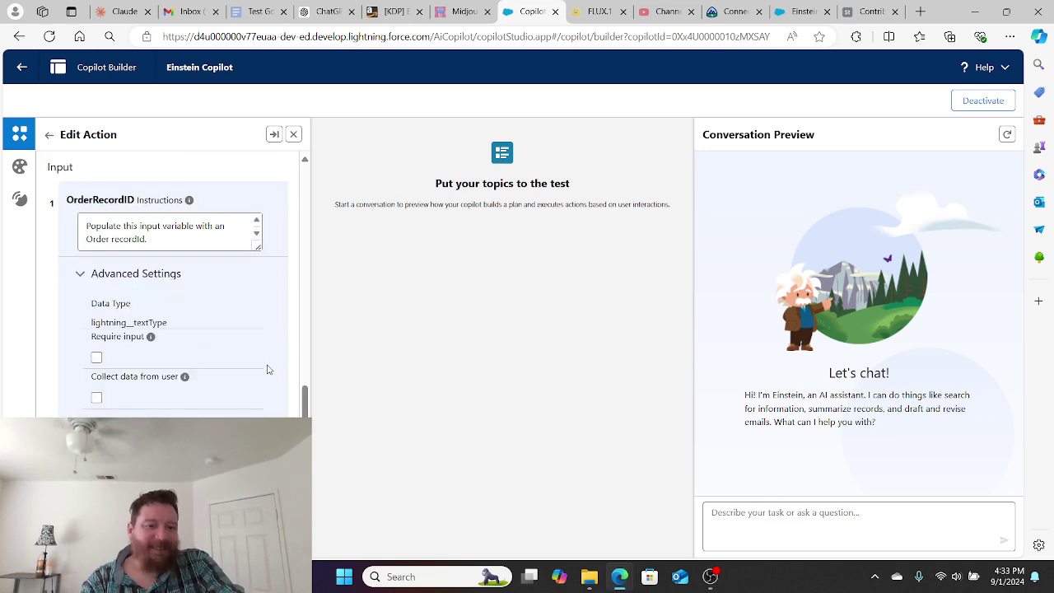
Examine the Initiate Return action's OrderRecordID input settings and ReturnSummary output instructions, and return to the action's reference details.
scroll(267, 369, down, 2)
scroll(267, 369, up, 5)
scroll(267, 369, down, 4)
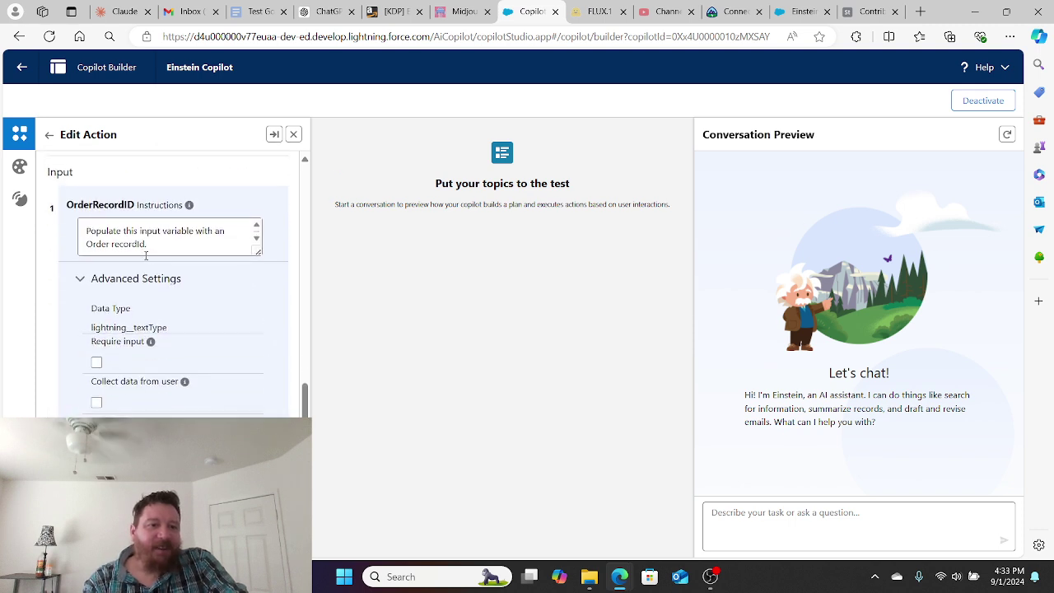
scroll(159, 243, down, 1)
scroll(160, 243, up, 1)
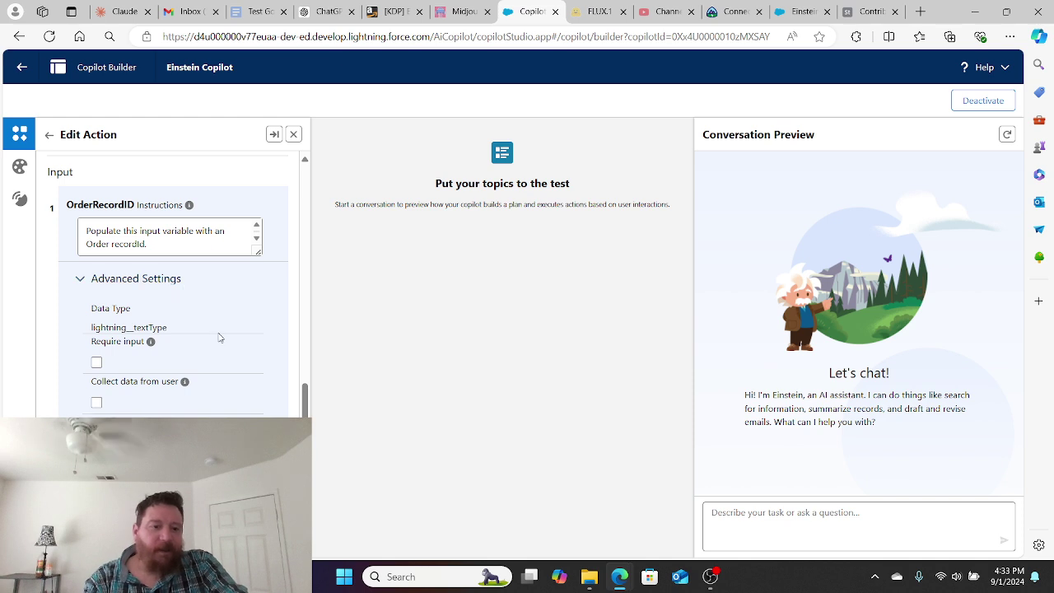
scroll(219, 338, down, 1)
scroll(219, 337, down, 1)
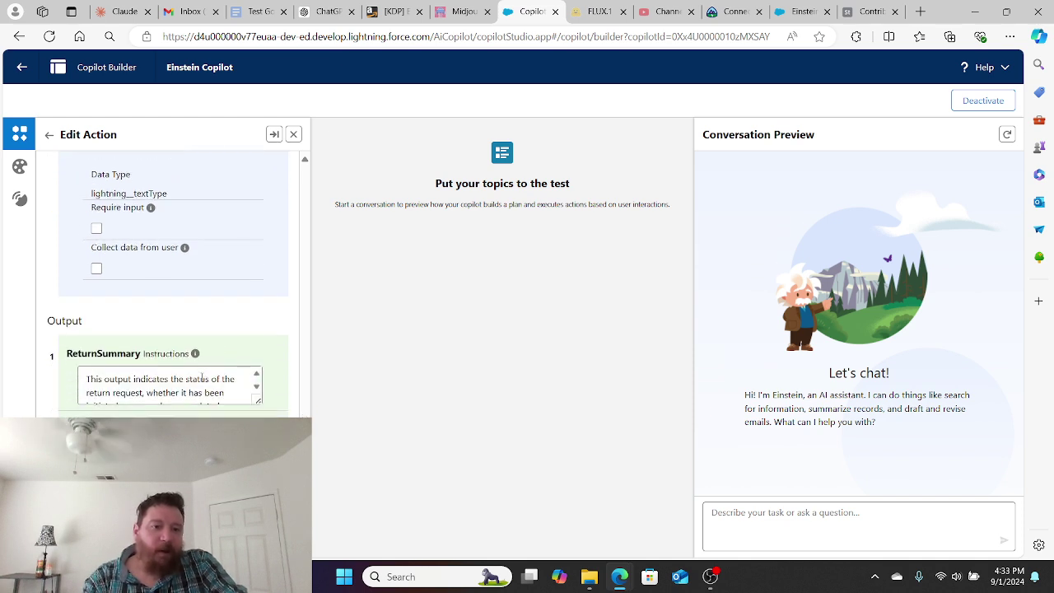
scroll(198, 387, down, 1)
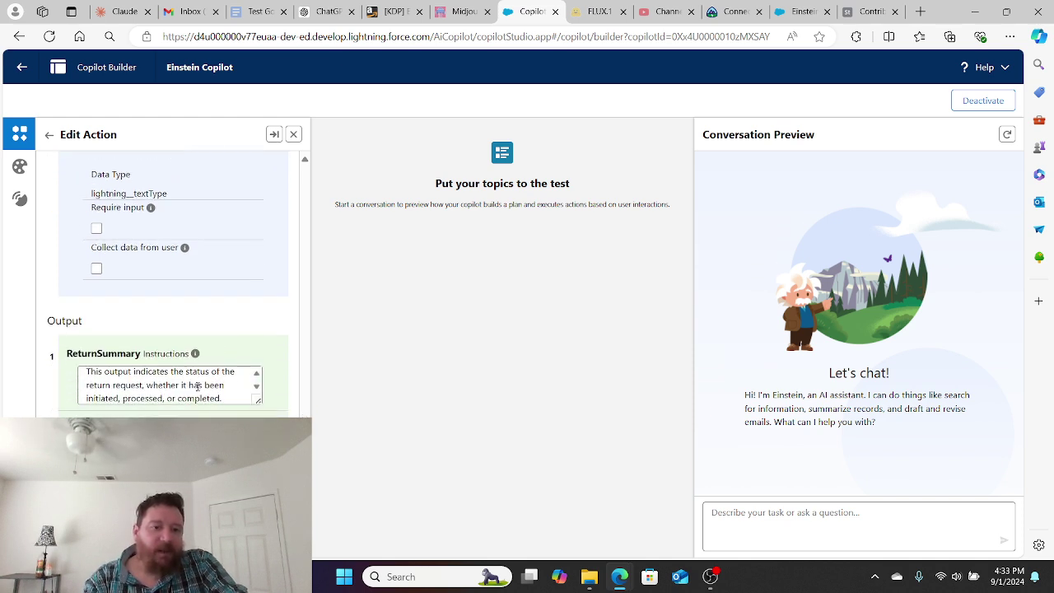
scroll(198, 388, down, 1)
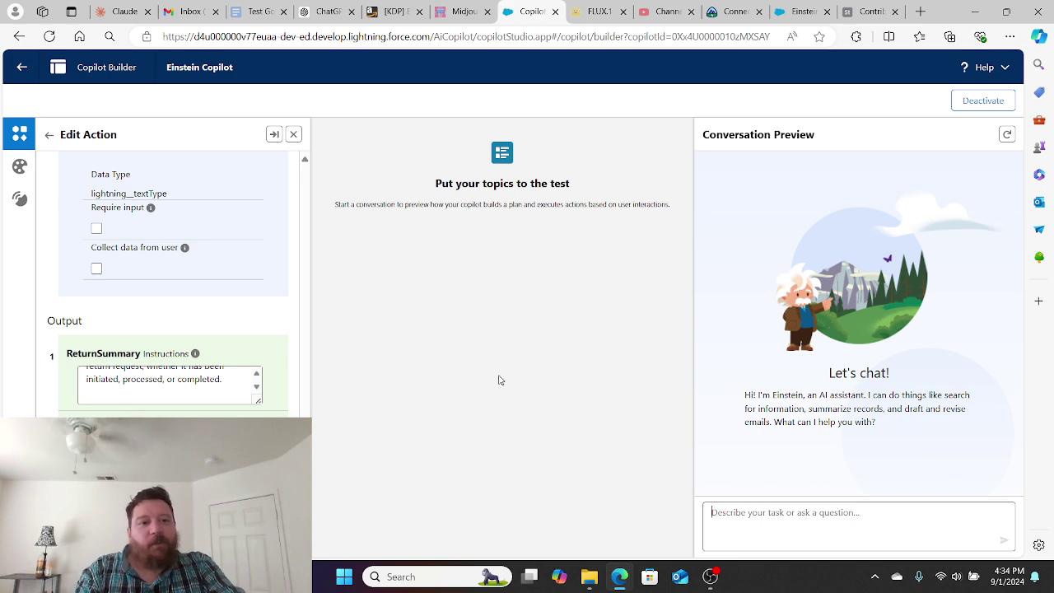
scroll(173, 292, up, 10)
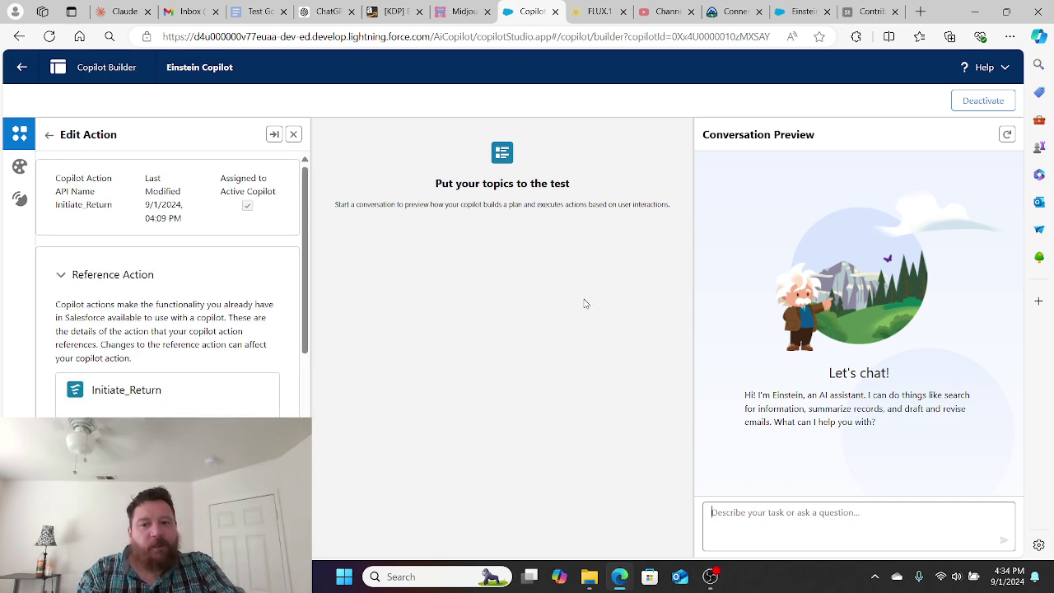